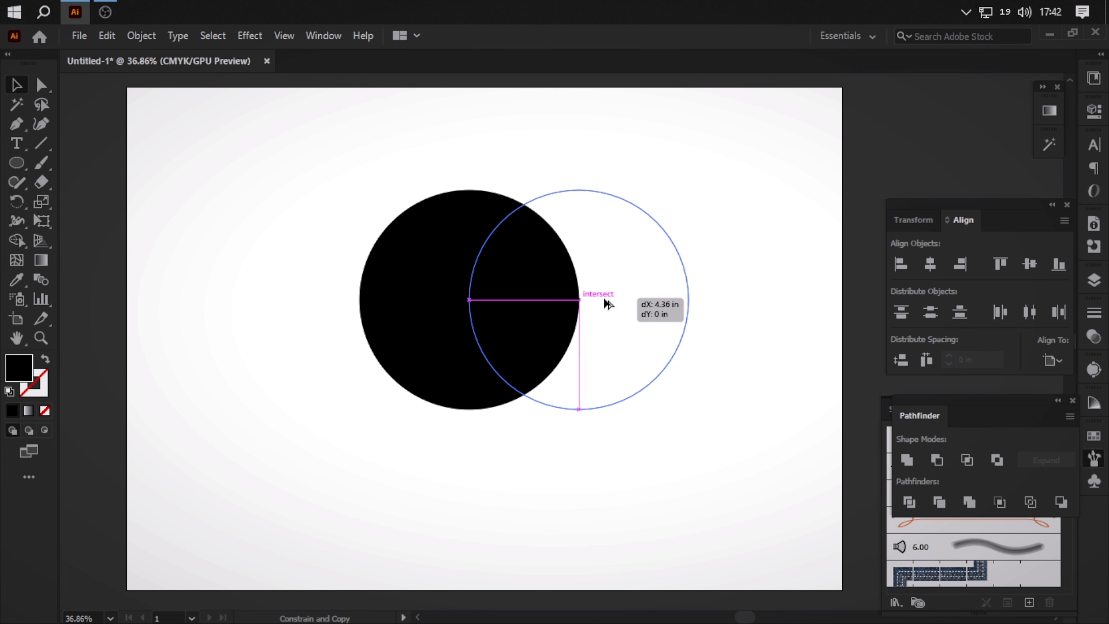
Intersect the two overlapping black circles to form a single pointed leaf shape.
{"action": "left_click", "coordinate": [738, 486]}
{"action": "left_click_drag", "start_coordinate": [727, 495], "coordinate": [413, 284]}
{"action": "left_click", "coordinate": [967, 460]}
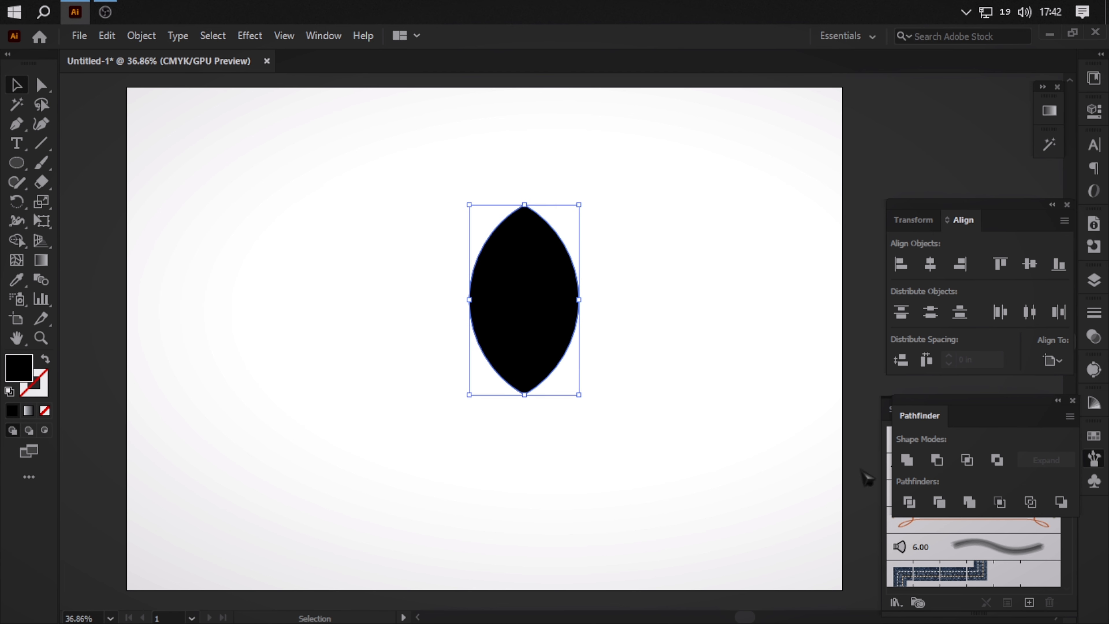
Copy the leaf shape and paste the duplicate in place.
{"action": "left_click", "coordinate": [688, 453]}
{"action": "left_click", "coordinate": [538, 288]}
{"action": "key", "text": "a"}
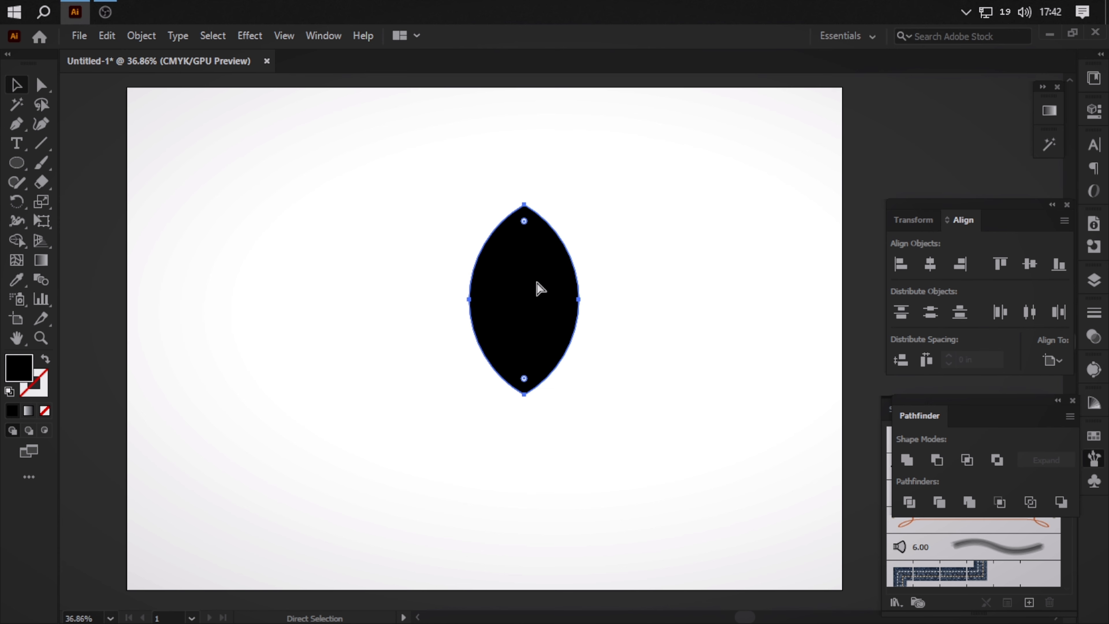
{"action": "key", "text": "v"}
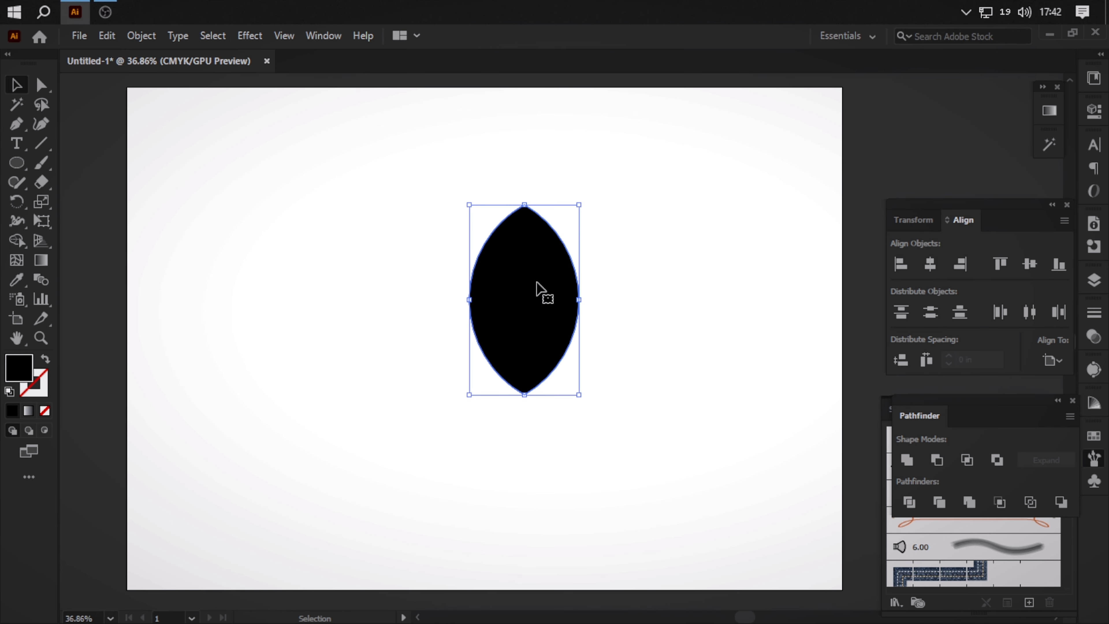
{"action": "left_click", "coordinate": [107, 36]}
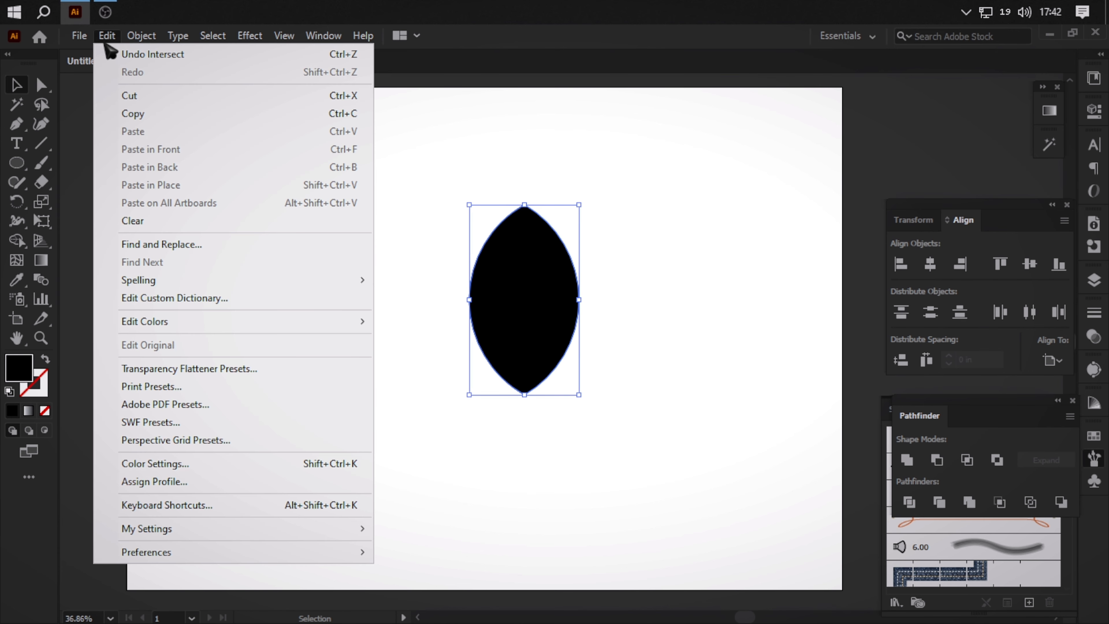
{"action": "left_click", "coordinate": [153, 115]}
{"action": "left_click", "coordinate": [108, 36]}
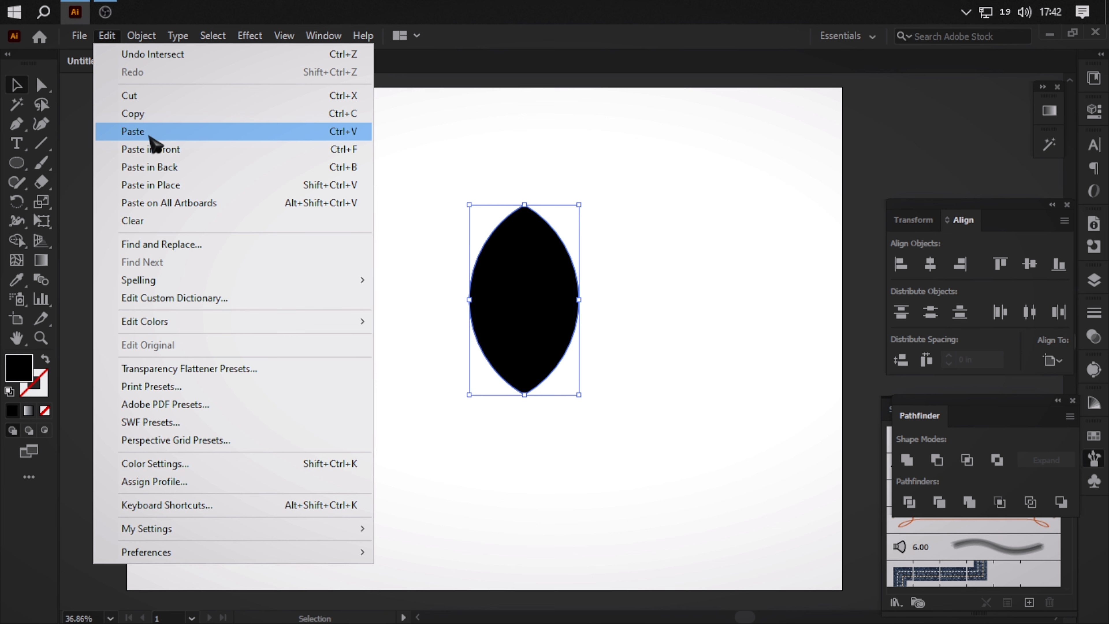
{"action": "left_click", "coordinate": [168, 184]}
Scale the duplicate leaf down to about half size and place its lower tip on the large leaf's lower tip.
{"action": "left_click_drag", "start_coordinate": [578, 204], "coordinate": [550, 254]}
{"action": "left_click_drag", "start_coordinate": [536, 305], "coordinate": [527, 359]}
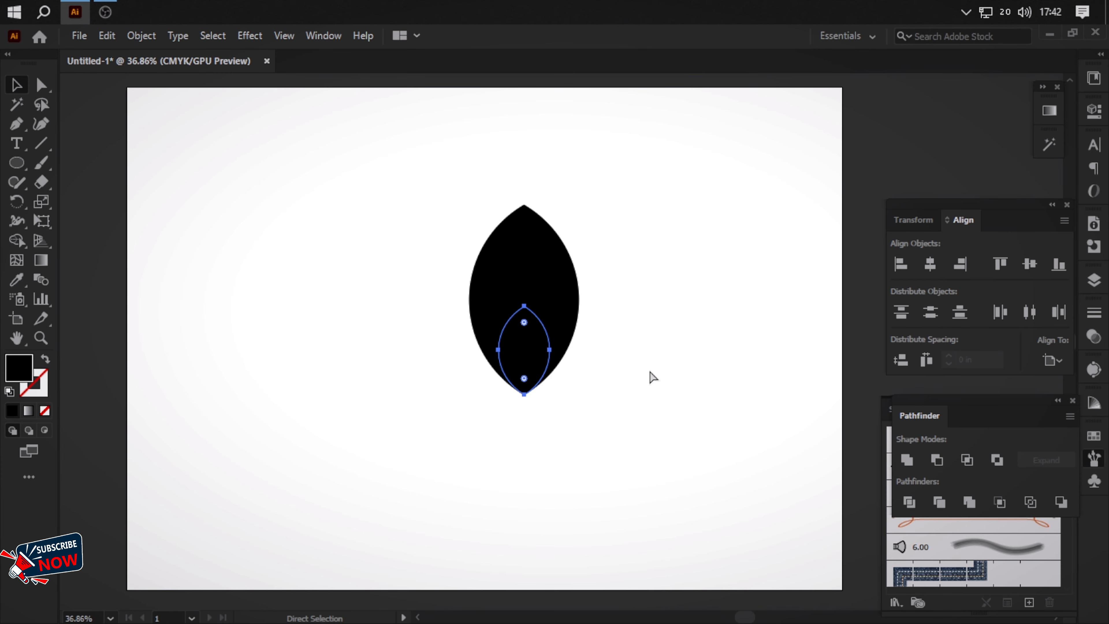
{"action": "key", "text": "ctrl+plus"}
{"action": "key", "text": "ctrl+plus"}
{"action": "key", "text": "ctrl+plus"}
{"action": "key", "text": "ctrl+plus"}
{"action": "key", "text": "Up"}
{"action": "key", "text": "Up"}
{"action": "key", "text": "Up"}
{"action": "key", "text": "Up"}
{"action": "key", "text": "Up"}
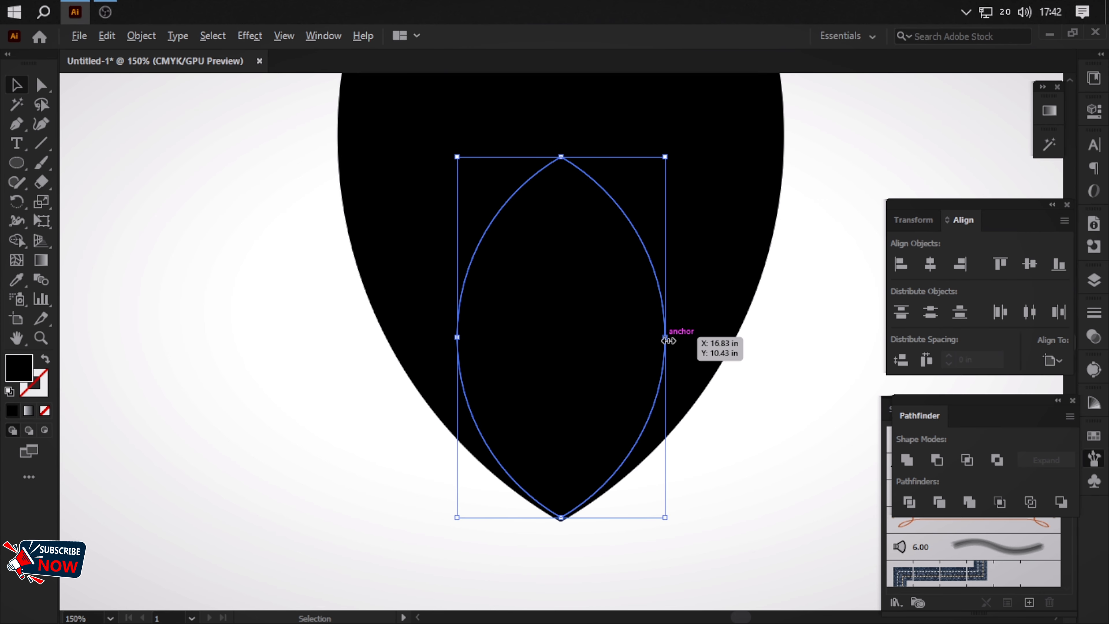
Stretch the small leaf's upper tip to the large leaf's centre and narrow it symmetrically to about half its width.
{"action": "scroll", "coordinate": [536, 369], "scroll_direction": "up", "scroll_amount": 3}
{"action": "scroll", "coordinate": [536, 369], "scroll_direction": "right", "scroll_amount": 2}
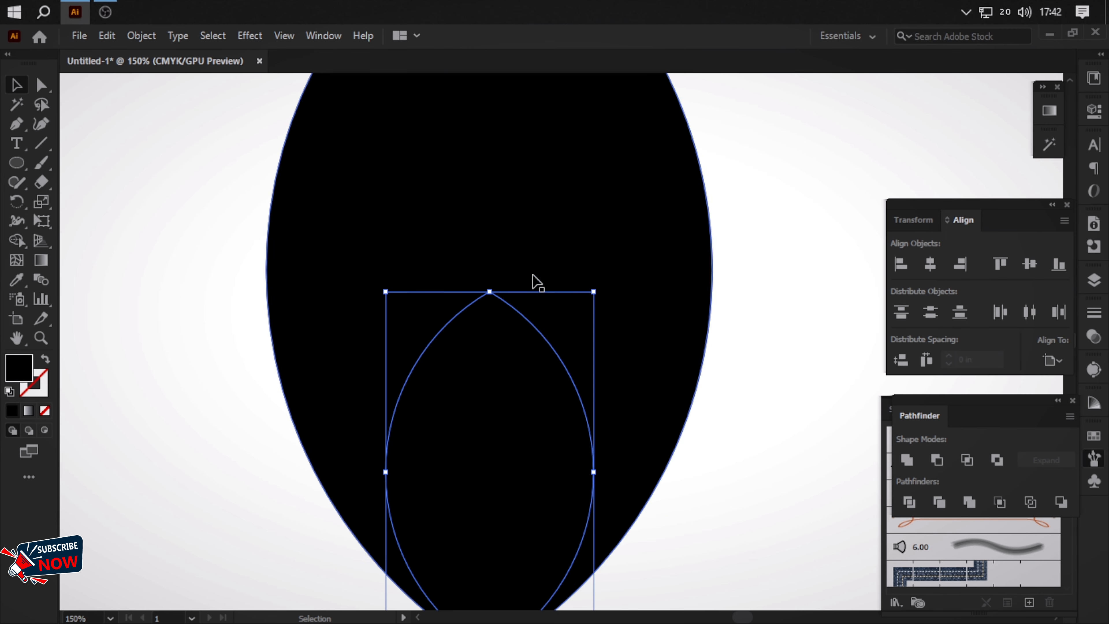
{"action": "left_click", "coordinate": [657, 376]}
{"action": "left_click", "coordinate": [780, 325]}
{"action": "left_click", "coordinate": [454, 393]}
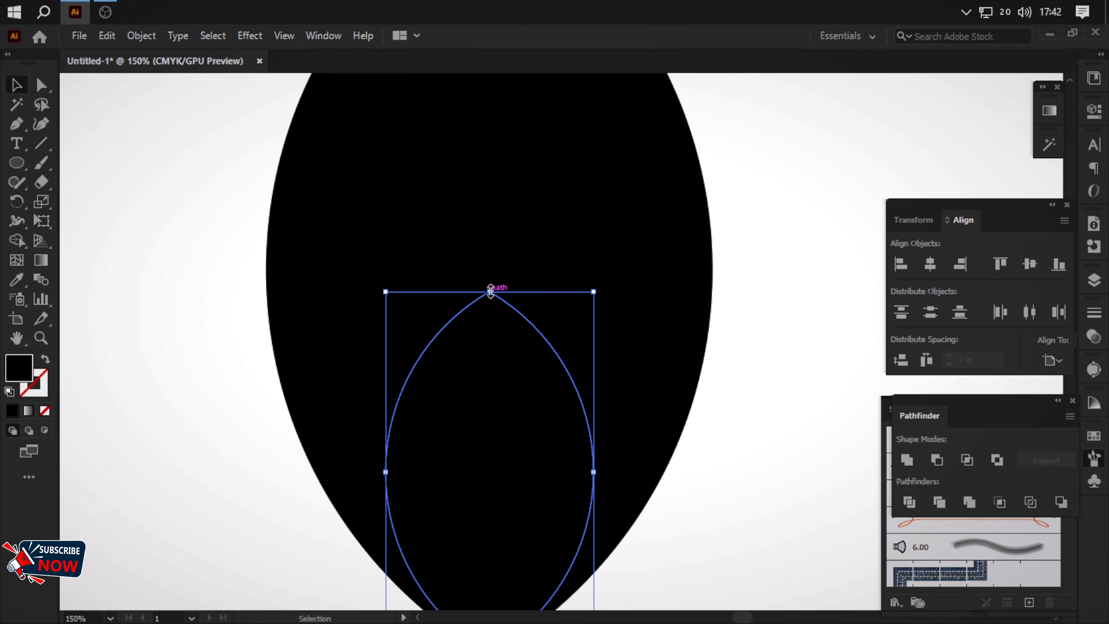
{"action": "left_click_drag", "start_coordinate": [490, 291], "coordinate": [490, 269]}
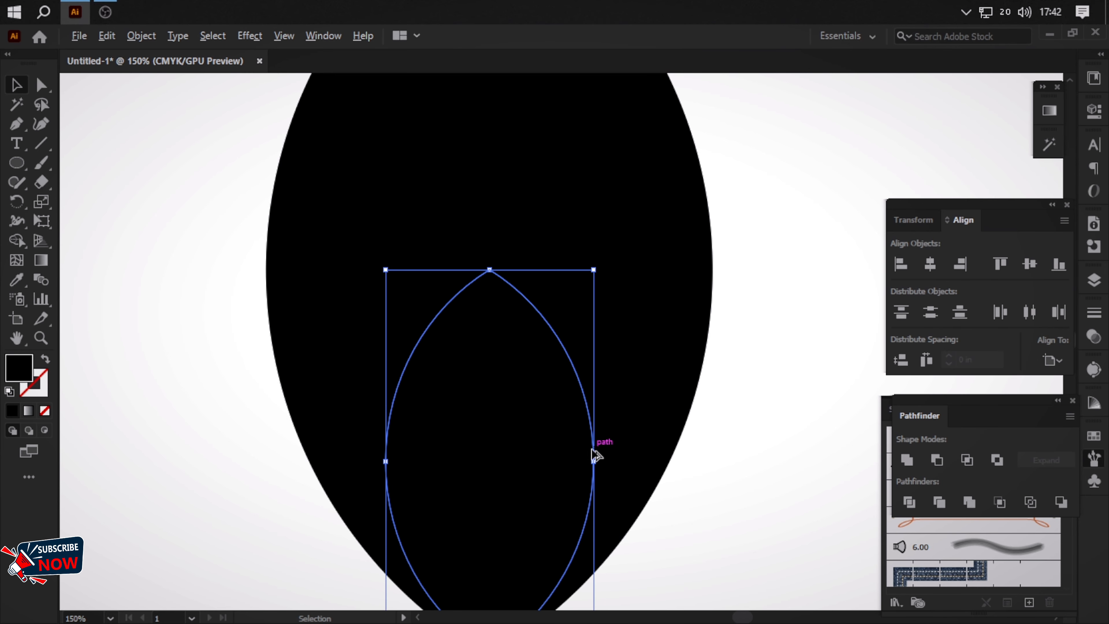
{"action": "left_click_drag", "start_coordinate": [593, 461], "coordinate": [540, 464]}
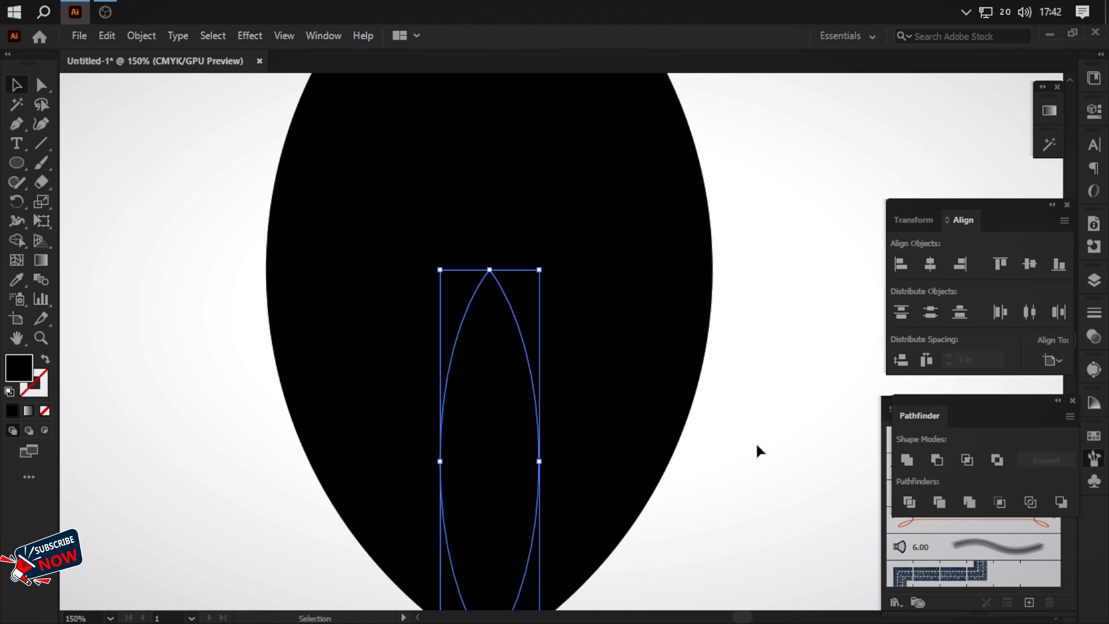
Group the large leaf with the narrow inner leaf.
{"action": "left_click_drag", "start_coordinate": [760, 476], "coordinate": [425, 459]}
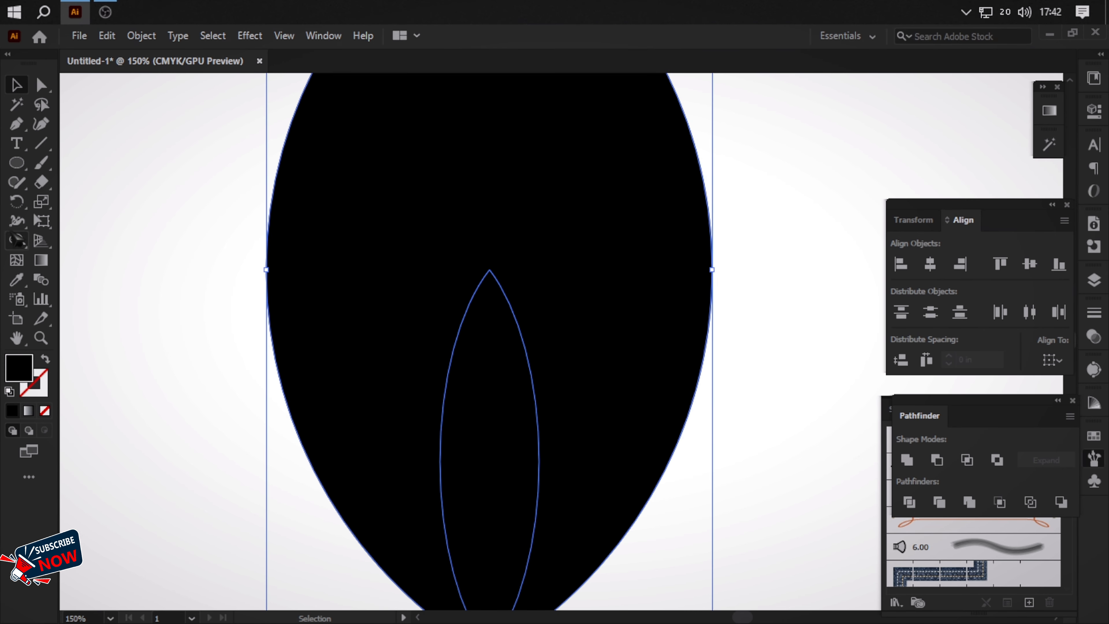
{"action": "right_click", "coordinate": [500, 352]}
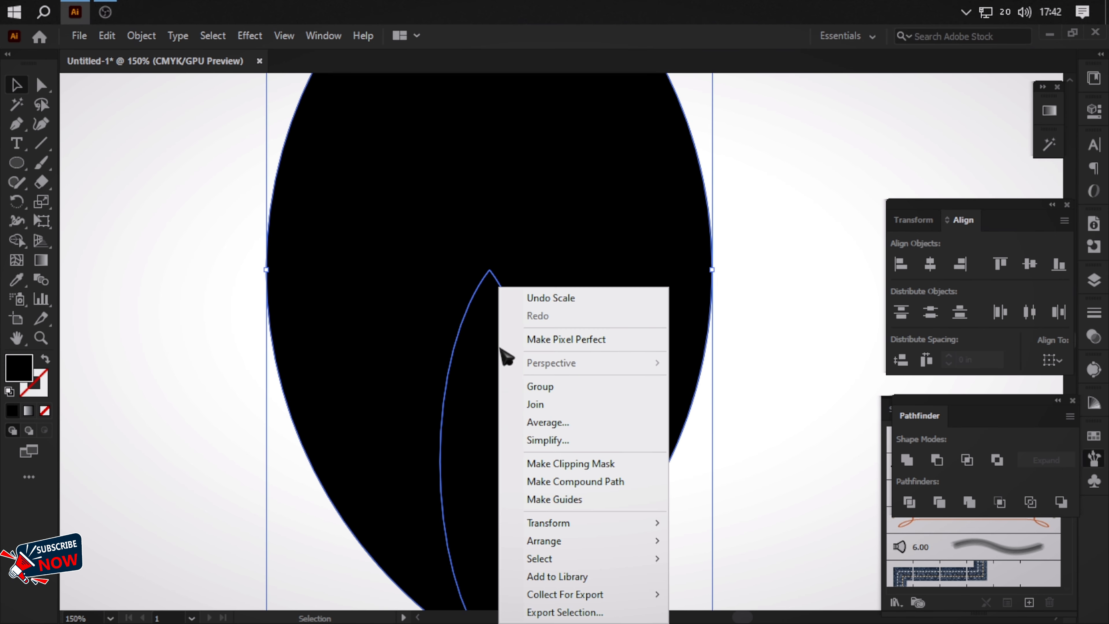
{"action": "left_click", "coordinate": [563, 387]}
{"action": "left_click", "coordinate": [159, 418]}
Fill only the narrow inner leaf with the background's white sampled by the Eyedropper tool.
{"action": "key", "text": "ctrl+minus"}
{"action": "key", "text": "ctrl+minus"}
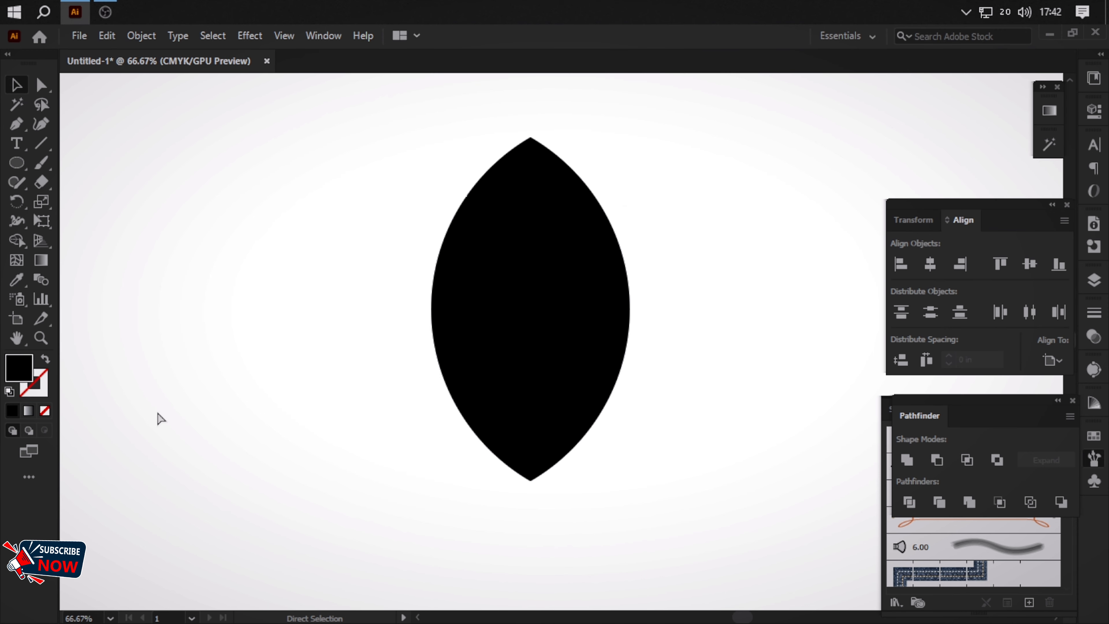
{"action": "left_click", "coordinate": [42, 84]}
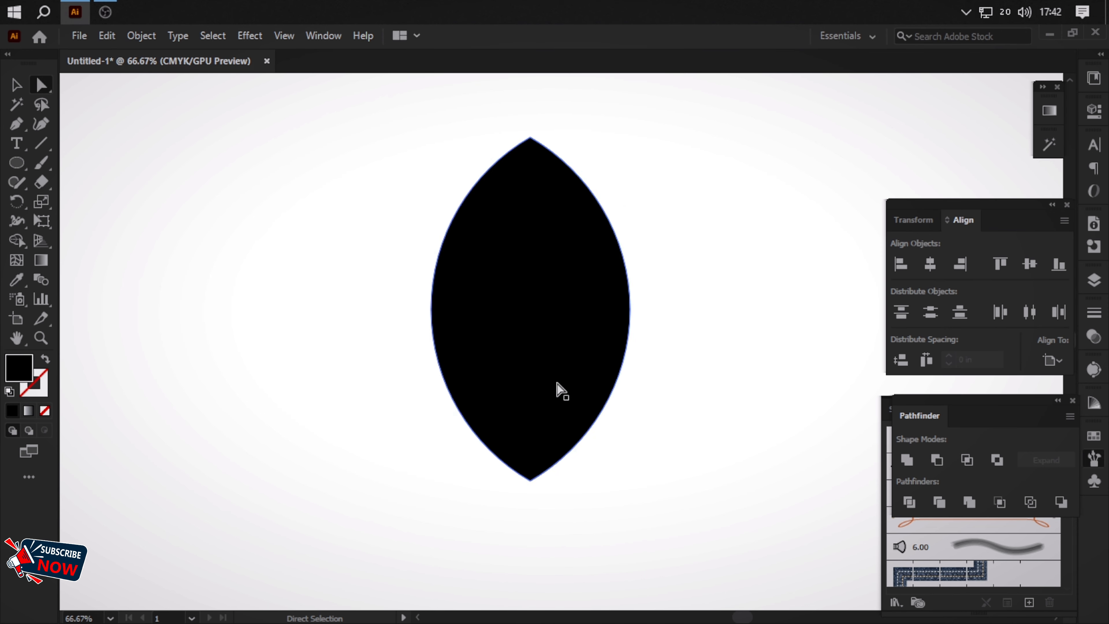
{"action": "left_click", "coordinate": [540, 392]}
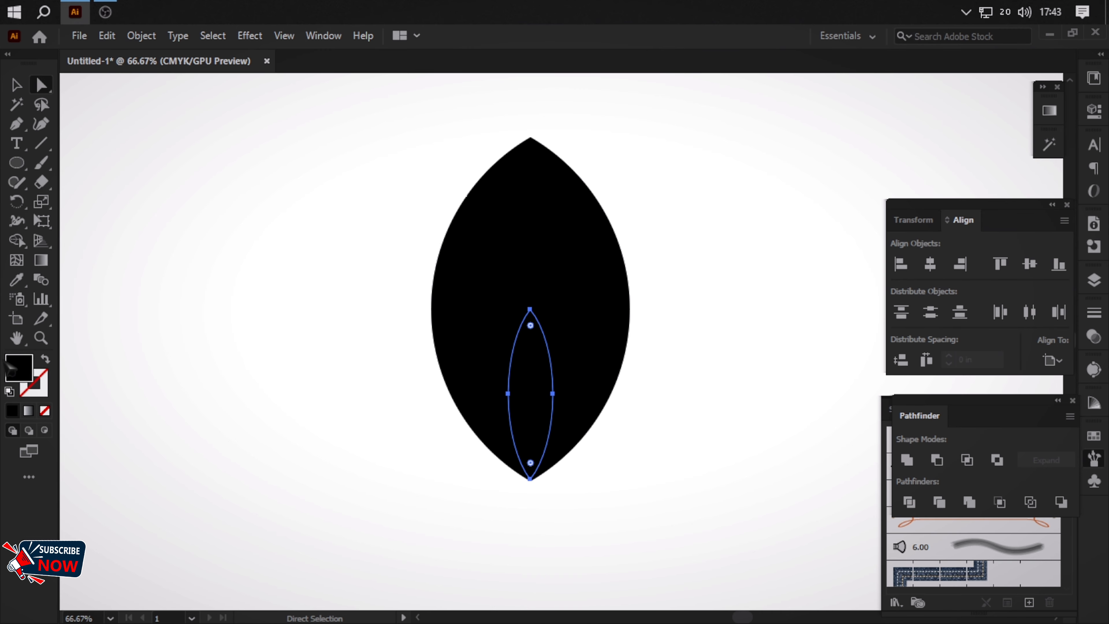
{"action": "left_click", "coordinate": [17, 280]}
{"action": "left_click", "coordinate": [198, 300]}
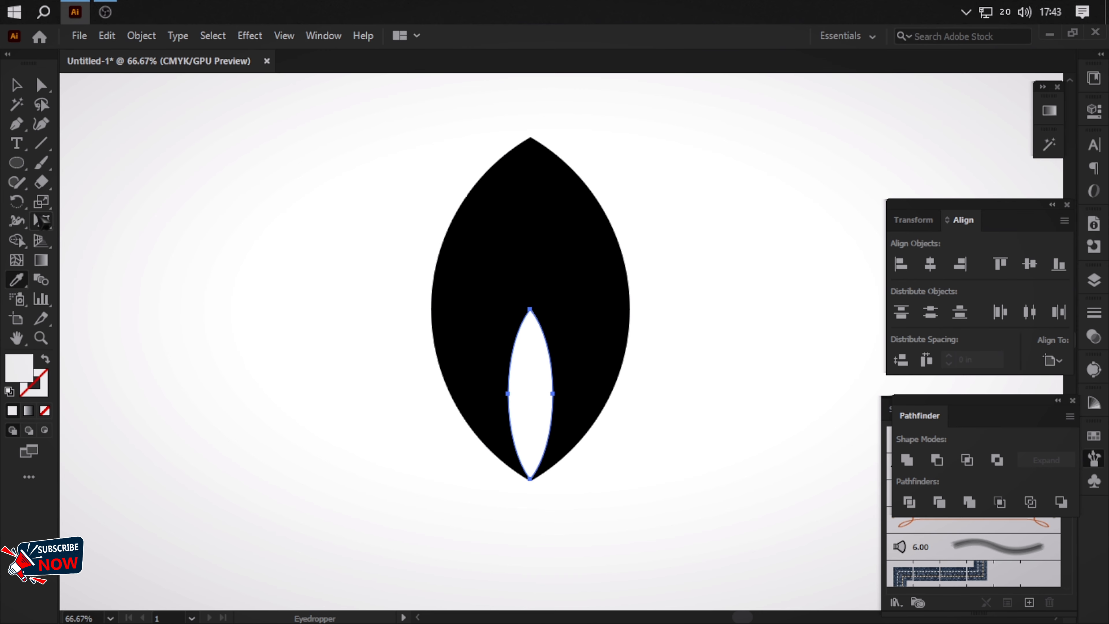
{"action": "left_click", "coordinate": [16, 85]}
{"action": "left_click", "coordinate": [309, 352]}
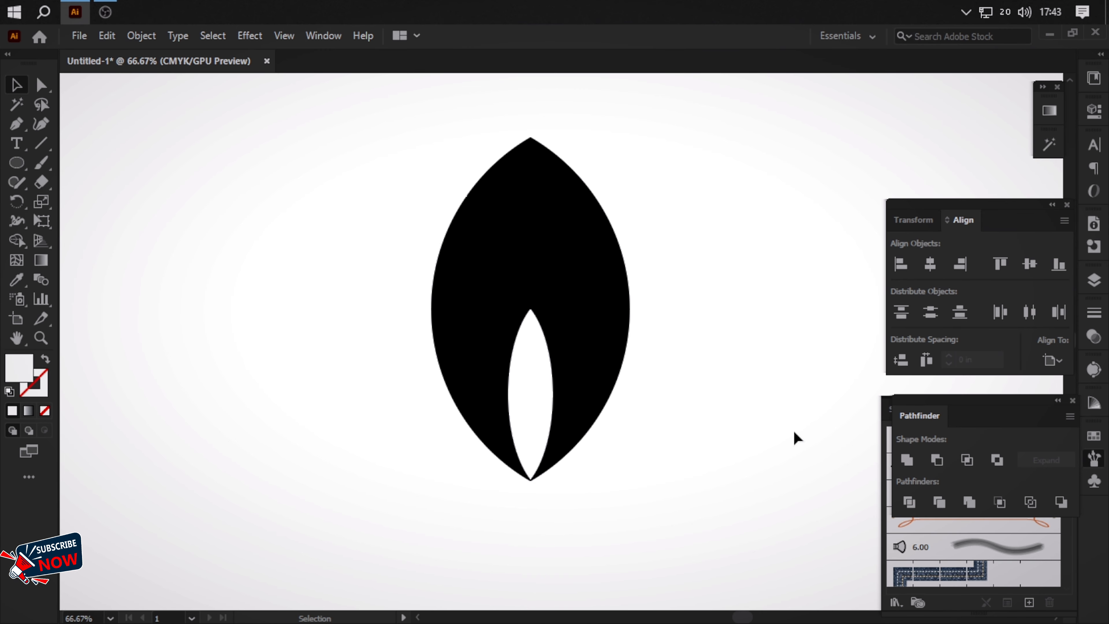
Duplicate the grouped leaf and set the two copies well apart, side by side on the artboard.
{"action": "key", "text": "ctrl+minus"}
{"action": "key", "text": "ctrl+minus"}
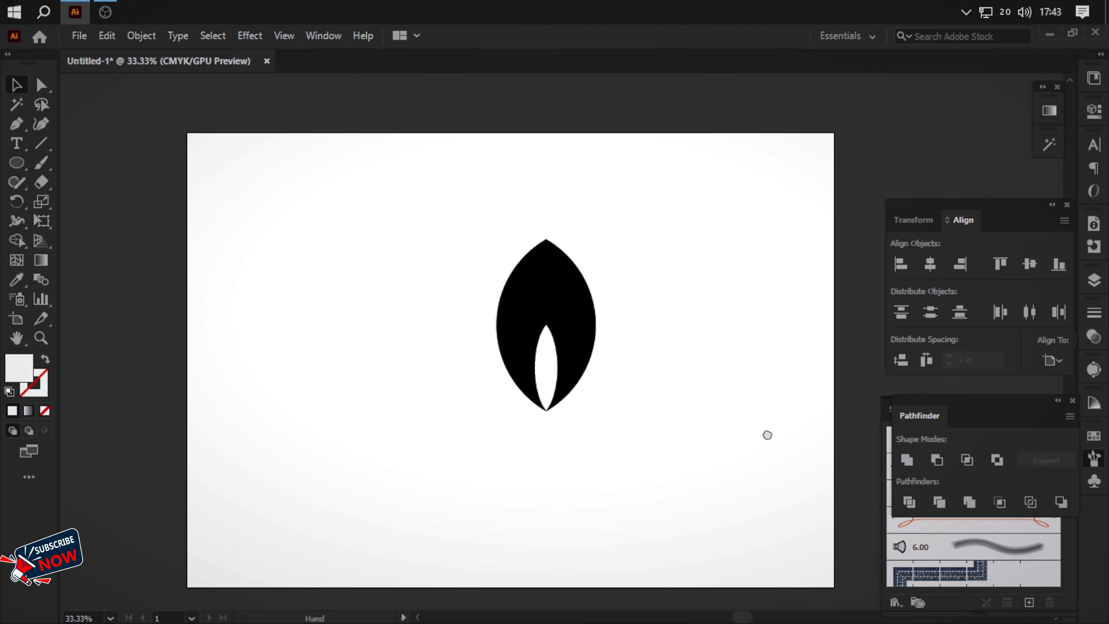
{"action": "left_click_drag", "start_coordinate": [767, 434], "coordinate": [675, 471]}
{"action": "left_click_drag", "start_coordinate": [651, 263], "coordinate": [388, 456]}
{"action": "left_click_drag", "start_coordinate": [452, 396], "coordinate": [285, 407]}
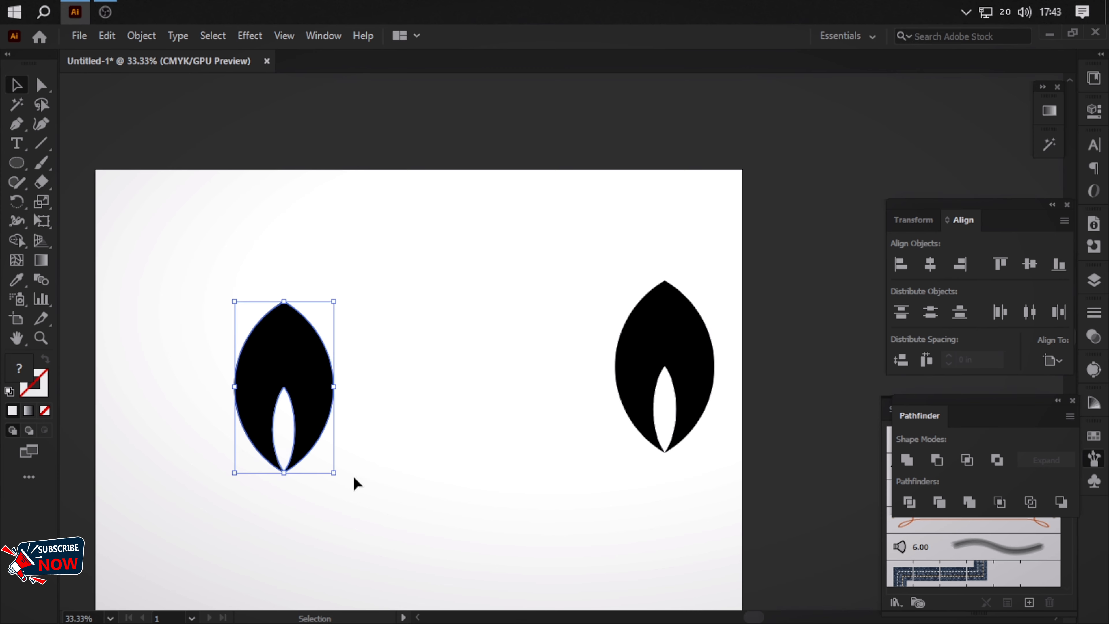
Rotate the left leaf counterclockwise by about 60° so its outer tip points up and to the left.
{"action": "left_click_drag", "start_coordinate": [343, 476], "coordinate": [432, 385]}
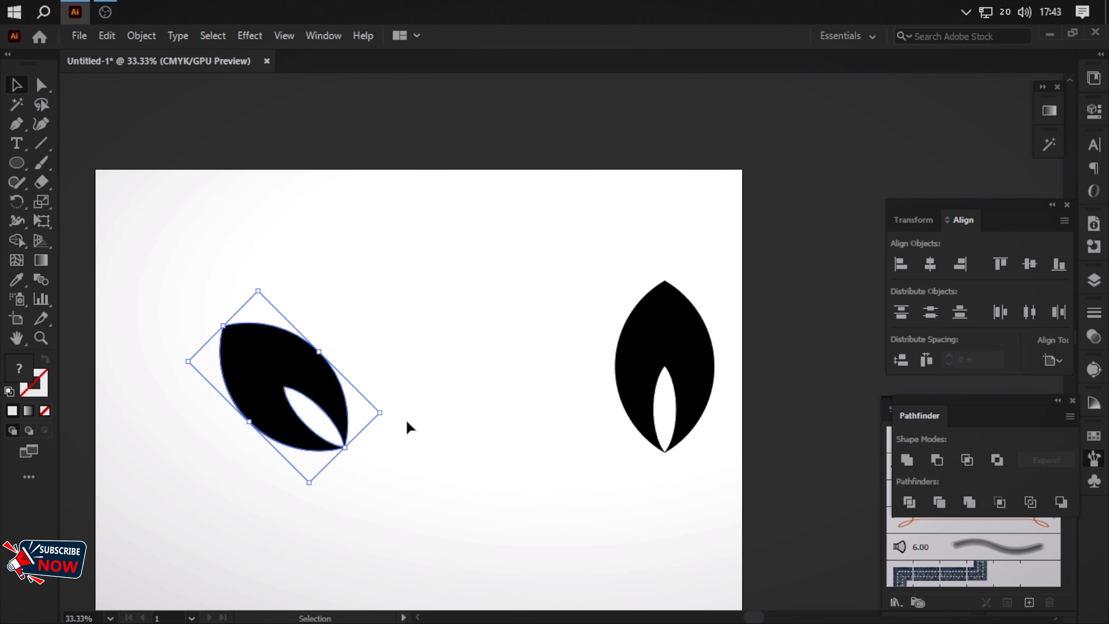
{"action": "left_click_drag", "start_coordinate": [388, 414], "coordinate": [395, 383]}
{"action": "left_click", "coordinate": [440, 401]}
Duplicate the tilted leaf to its right and reflect the copy across the vertical axis.
{"action": "left_click", "coordinate": [243, 404]}
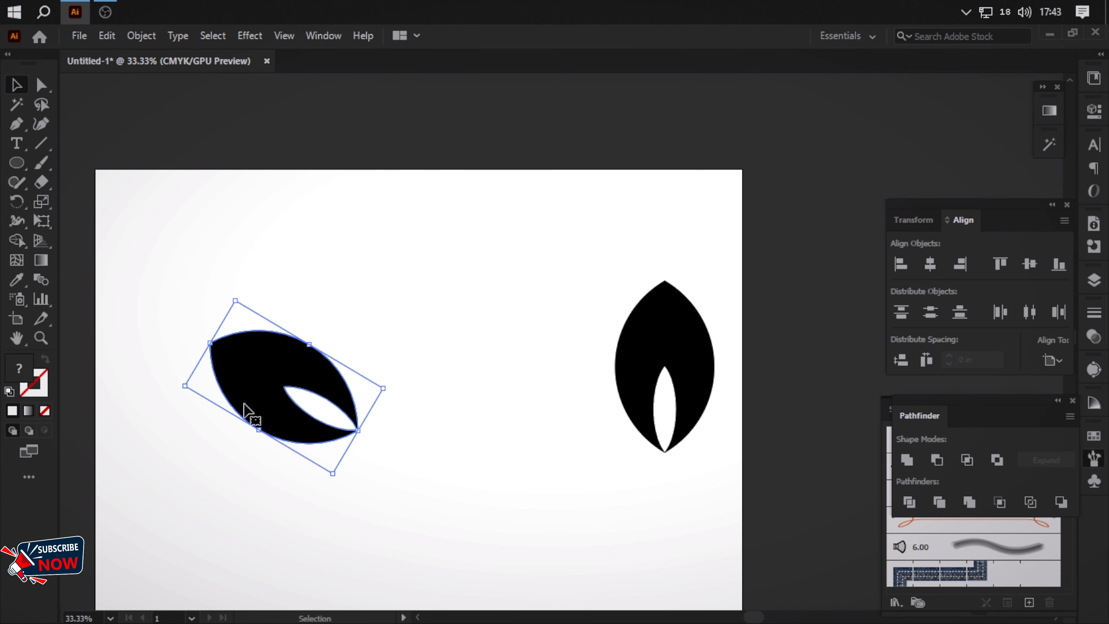
{"action": "right_click", "coordinate": [245, 411]}
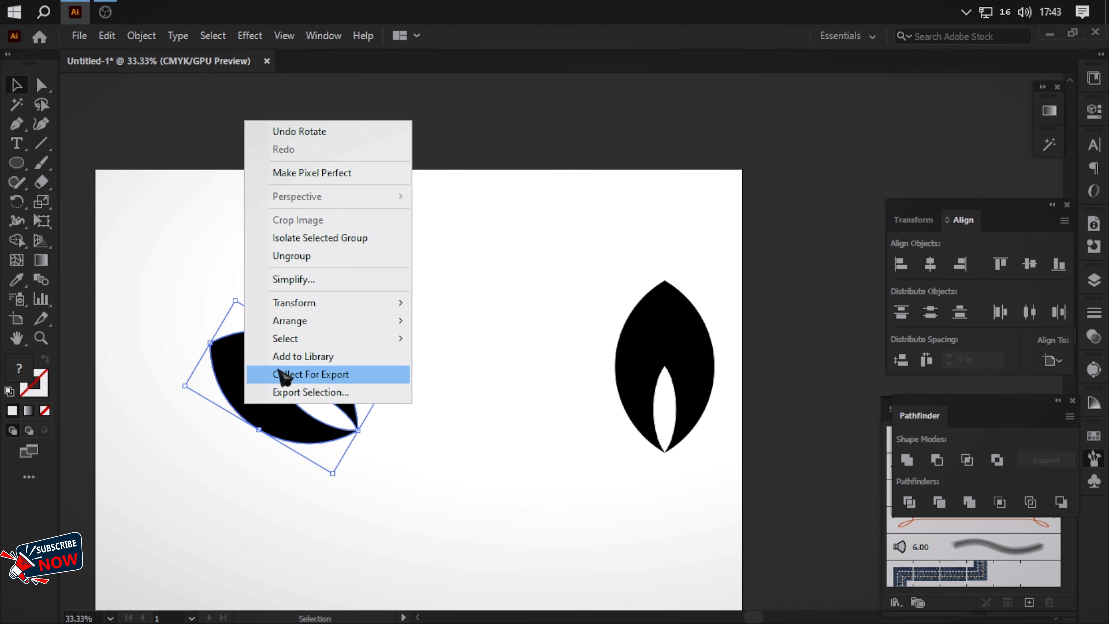
{"action": "left_click", "coordinate": [275, 426]}
{"action": "left_click_drag", "start_coordinate": [289, 412], "coordinate": [335, 407]}
{"action": "right_click", "coordinate": [335, 408]}
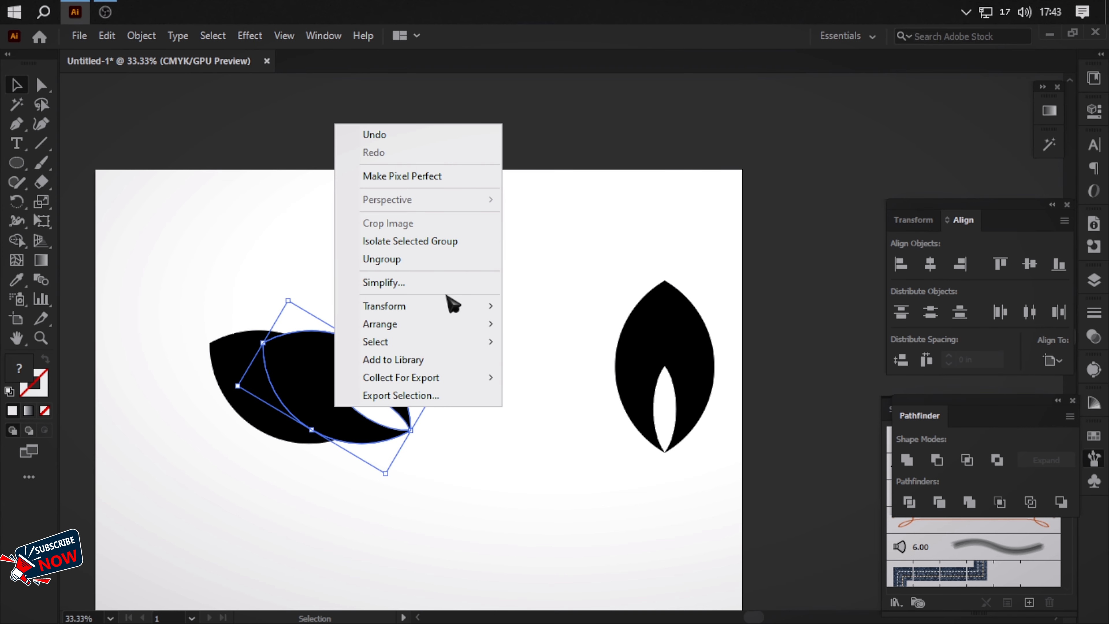
{"action": "mouse_move", "coordinate": [451, 306]}
{"action": "left_click", "coordinate": [561, 366]}
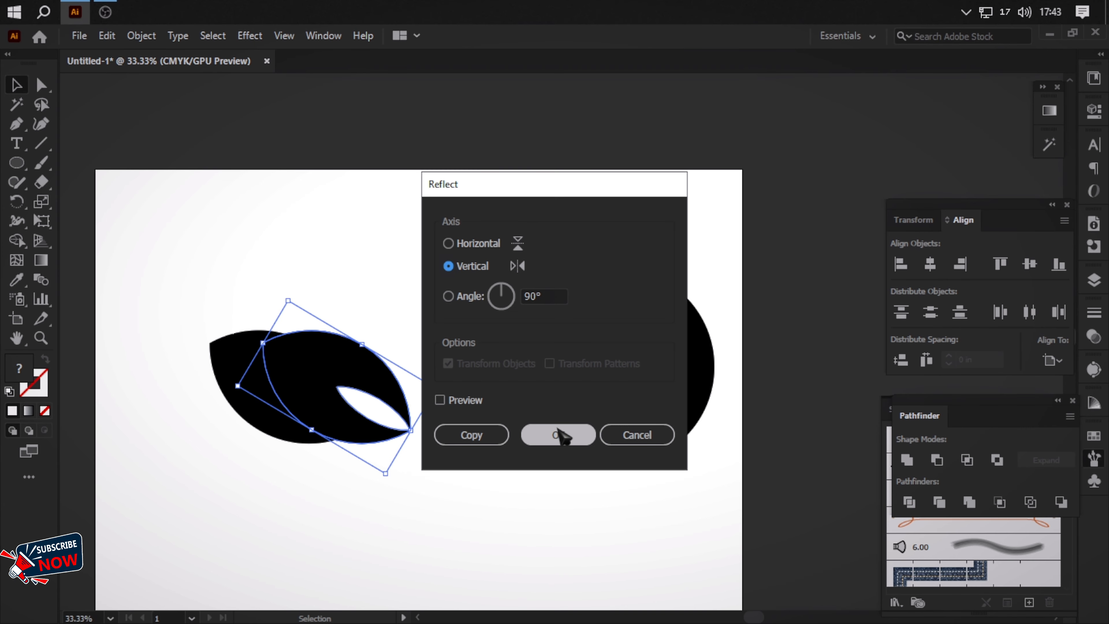
{"action": "left_click", "coordinate": [559, 433]}
Move the reflected leaf right until its inner tip meets the other tilted leaf's tip, forming a symmetrical pair.
{"action": "left_click_drag", "start_coordinate": [336, 387], "coordinate": [445, 393]}
{"action": "left_click", "coordinate": [407, 398]}
{"action": "left_click", "coordinate": [457, 409], "text": "shift"}
{"action": "left_click", "coordinate": [511, 512]}
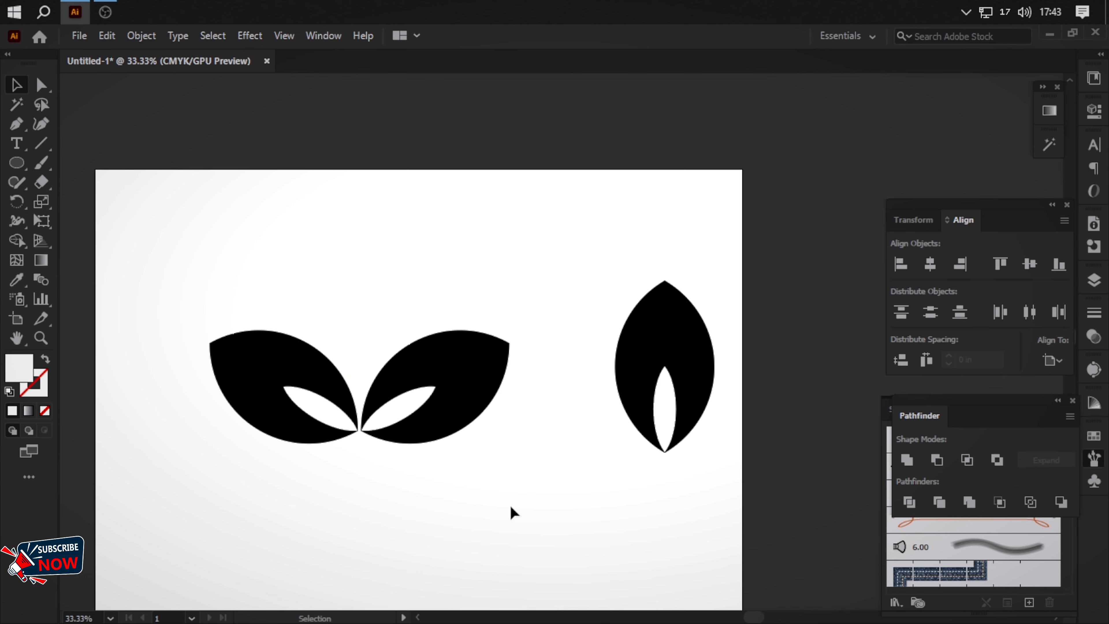
Select both tilted leaves and scale the pair down proportionally to a small motif.
{"action": "left_click_drag", "start_coordinate": [510, 507], "coordinate": [199, 297]}
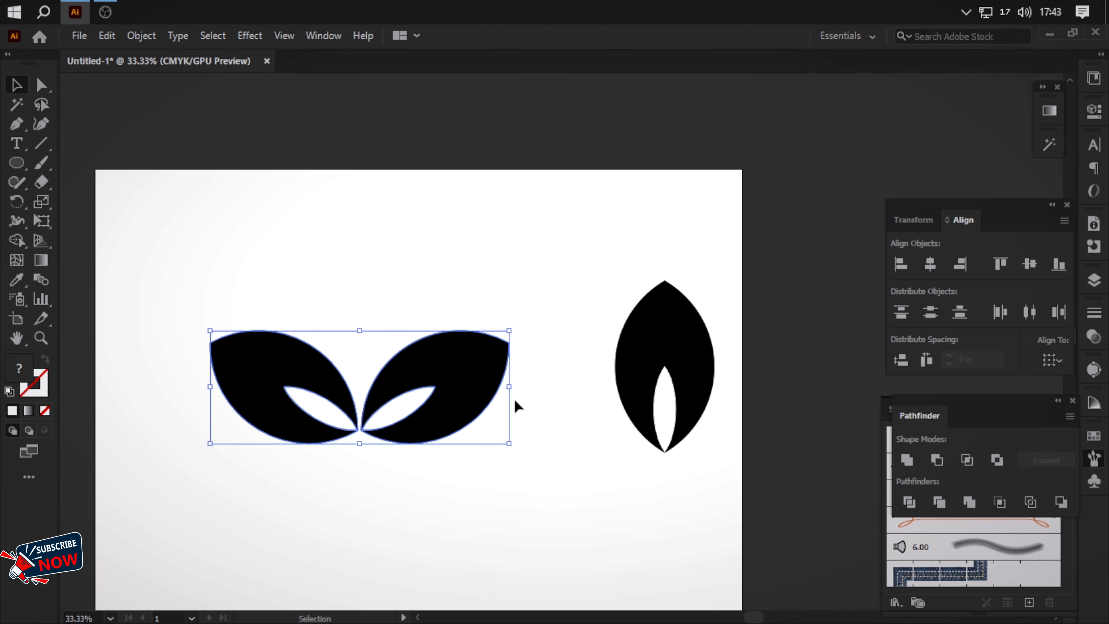
{"action": "right_click", "coordinate": [515, 407]}
{"action": "left_click", "coordinate": [505, 280]}
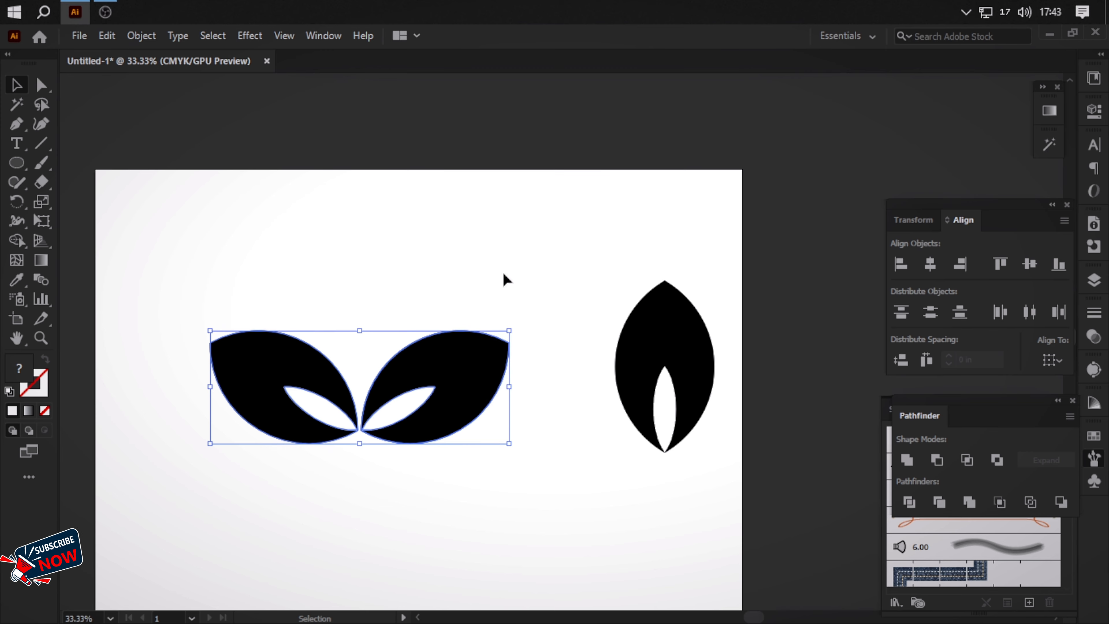
{"action": "key", "text": "a"}
{"action": "key", "text": "v"}
{"action": "key", "text": "ctrl+minus"}
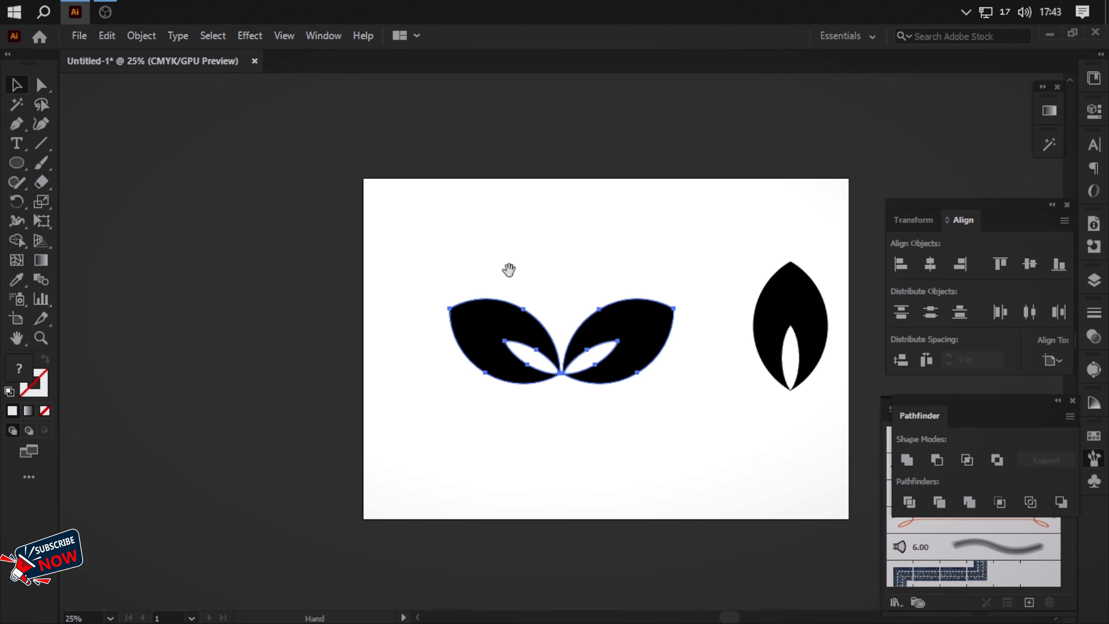
{"action": "left_click_drag", "start_coordinate": [507, 268], "coordinate": [409, 243]}
{"action": "left_click_drag", "start_coordinate": [574, 274], "coordinate": [433, 438]}
Shrink the small leaf pair further to about three quarters of its size, keeping its proportions.
{"action": "key", "text": "ctrl+plus"}
{"action": "key", "text": "ctrl+plus"}
{"action": "key", "text": "ctrl+plus"}
{"action": "key", "text": "ctrl+plus"}
{"action": "key", "text": "ctrl+plus"}
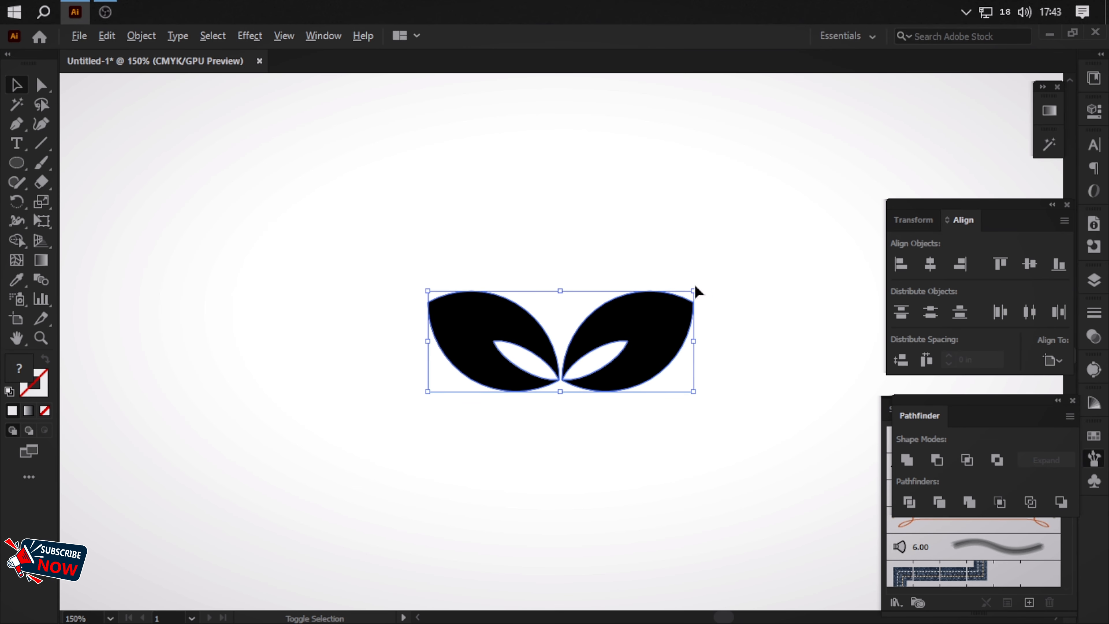
{"action": "left_click_drag", "start_coordinate": [695, 292], "coordinate": [521, 487]}
Start a Transform effect on the small leaf pair with a vertical move of -0.875 in.
{"action": "key", "text": "ctrl+minus"}
{"action": "key", "text": "ctrl+minus"}
{"action": "key", "text": "ctrl+minus"}
{"action": "left_click", "coordinate": [250, 35]}
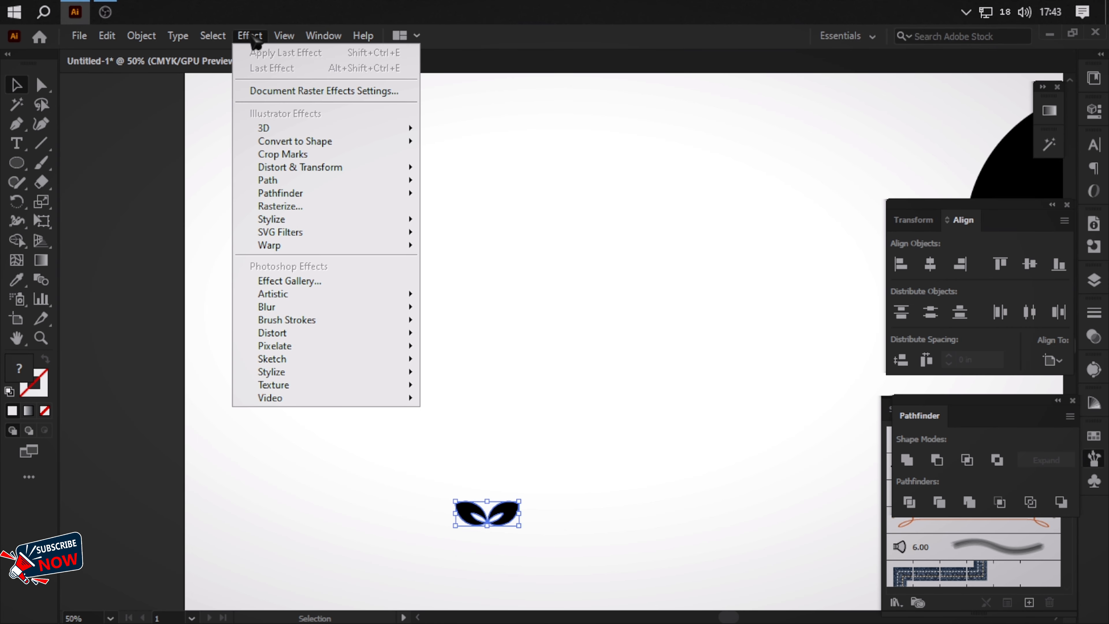
{"action": "mouse_move", "coordinate": [326, 167]}
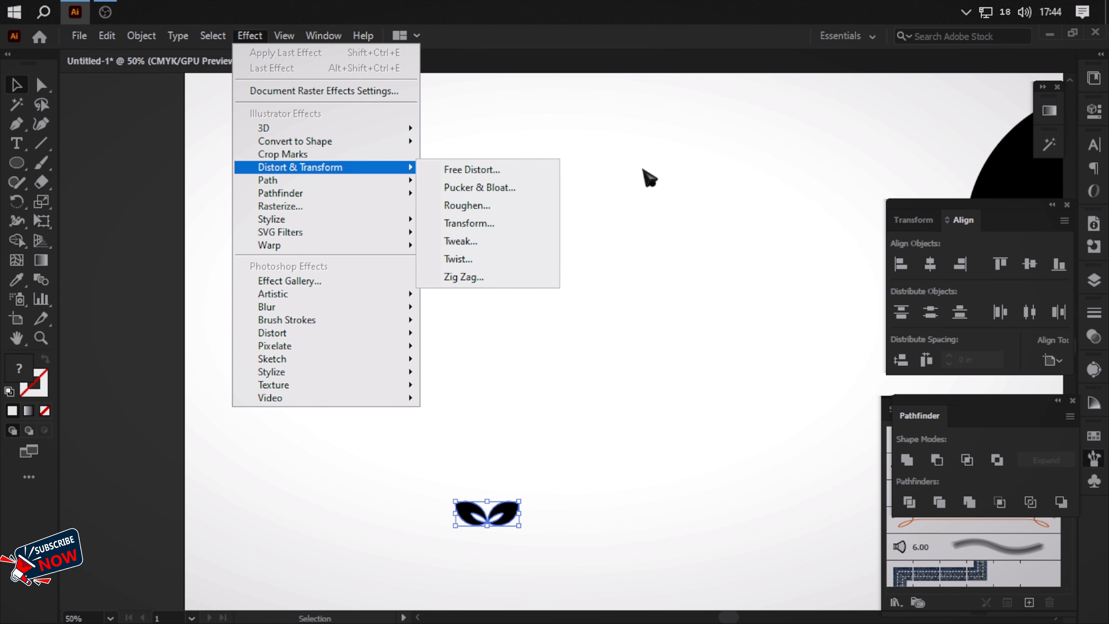
{"action": "left_click", "coordinate": [514, 225]}
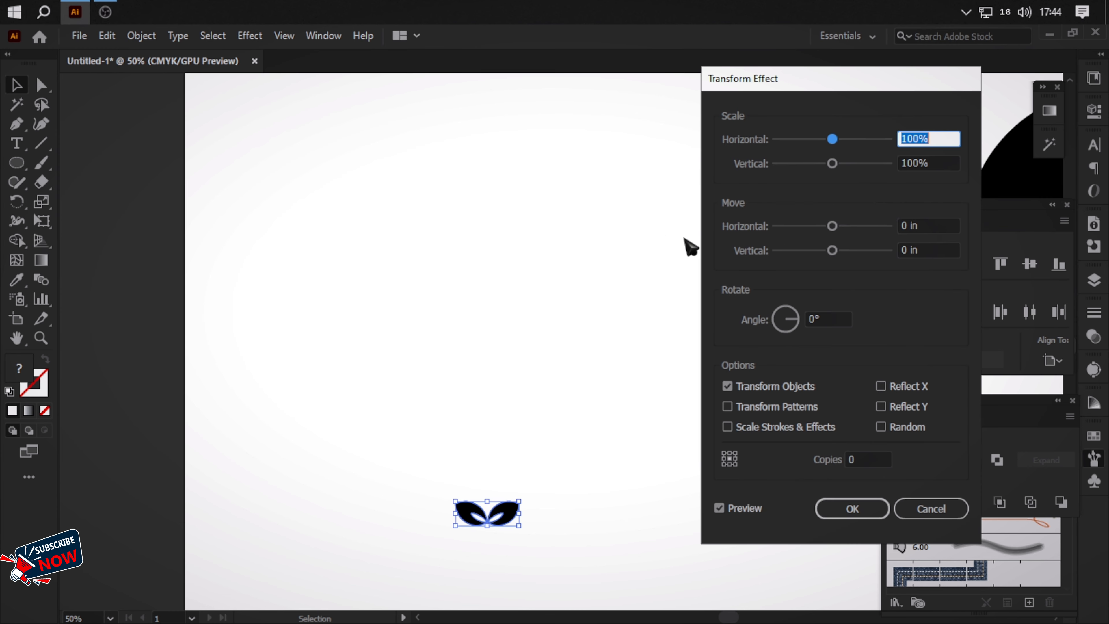
{"action": "left_click", "coordinate": [929, 247]}
{"action": "key", "text": "Down"}
{"action": "key", "text": "Down"}
{"action": "key", "text": "Down"}
{"action": "key", "text": "Down"}
{"action": "key", "text": "Down"}
{"action": "key", "text": "Down"}
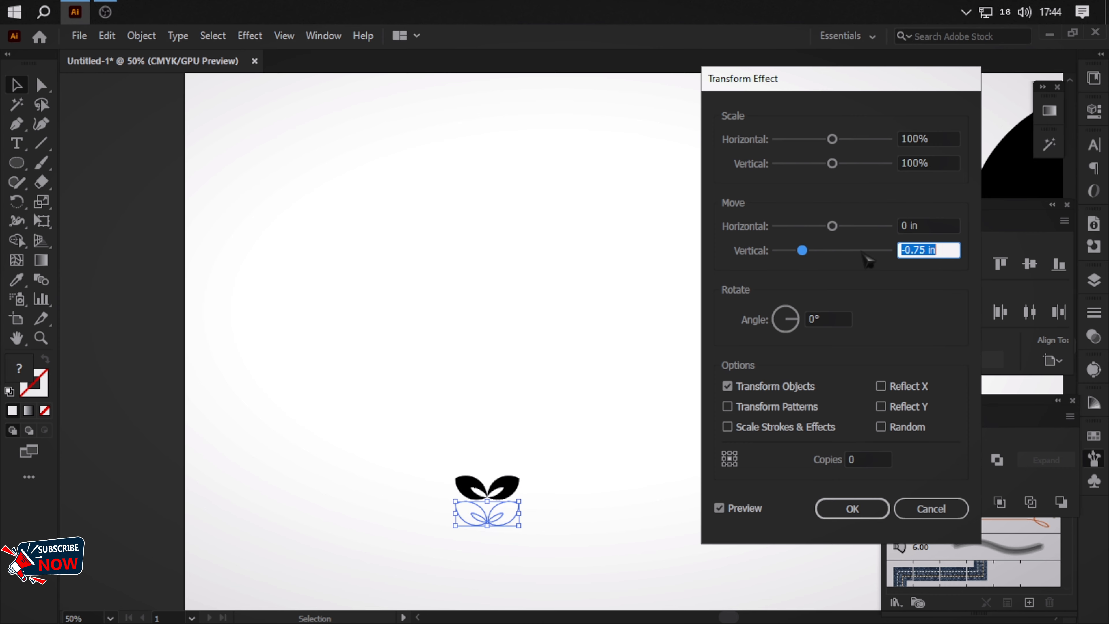
{"action": "key", "text": "Down"}
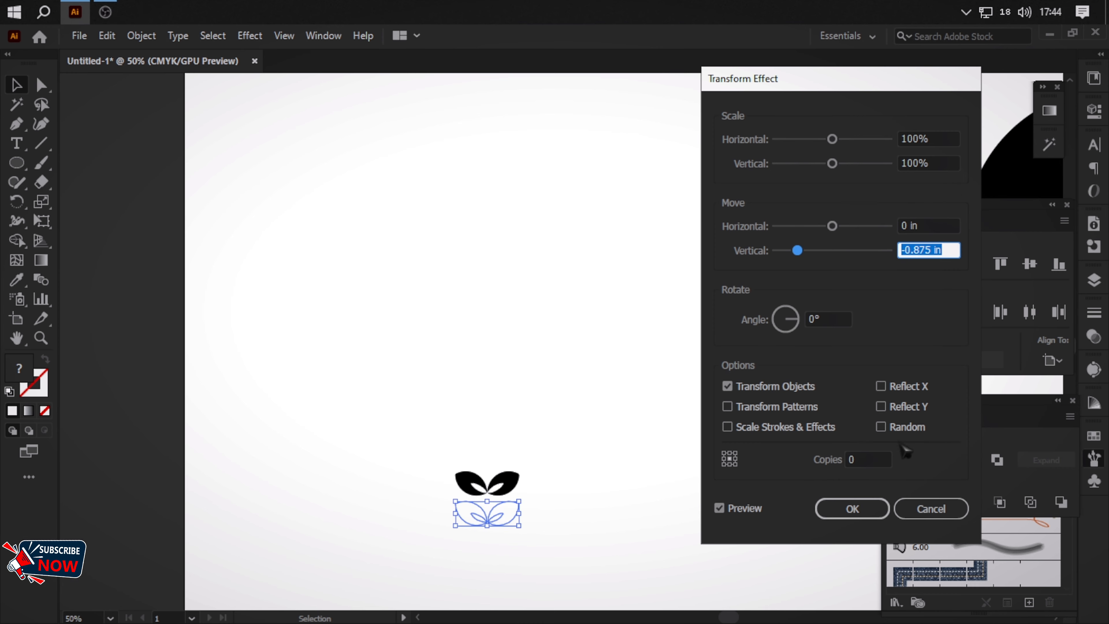
Set the Transform effect on the small leaf pair to make 15 copies.
{"action": "left_click", "coordinate": [865, 457]}
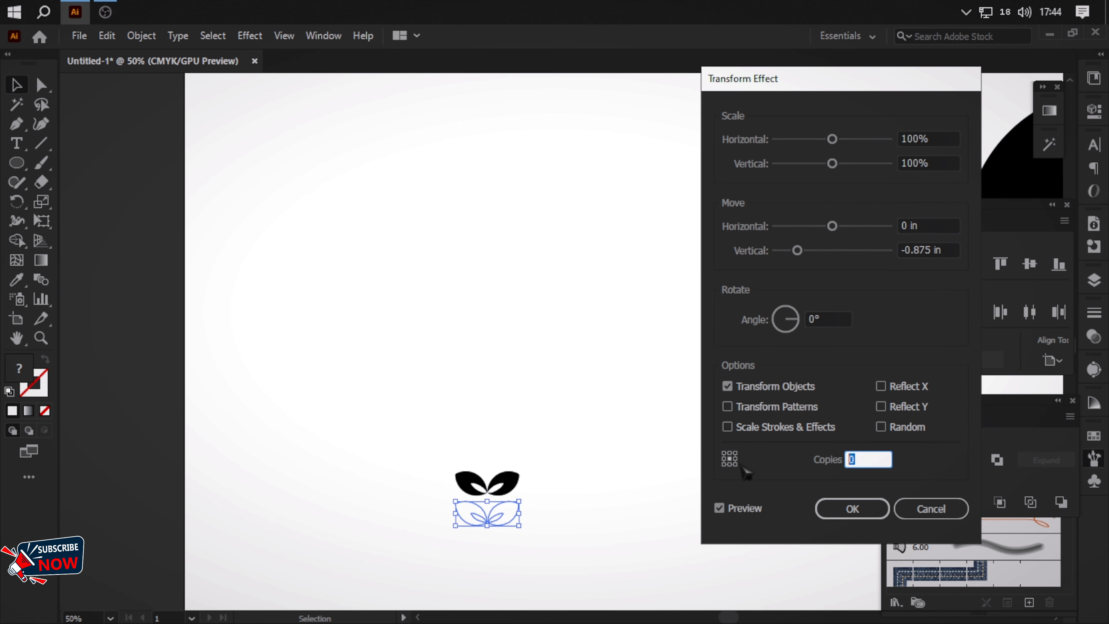
{"action": "key", "text": "Up"}
{"action": "key", "text": "Up"}
{"action": "key", "text": "Up"}
{"action": "key", "text": "Up"}
{"action": "key", "text": "Up"}
{"action": "key", "text": "Up"}
{"action": "key", "text": "Up"}
{"action": "key", "text": "Up"}
{"action": "key", "text": "Up"}
{"action": "key", "text": "Up"}
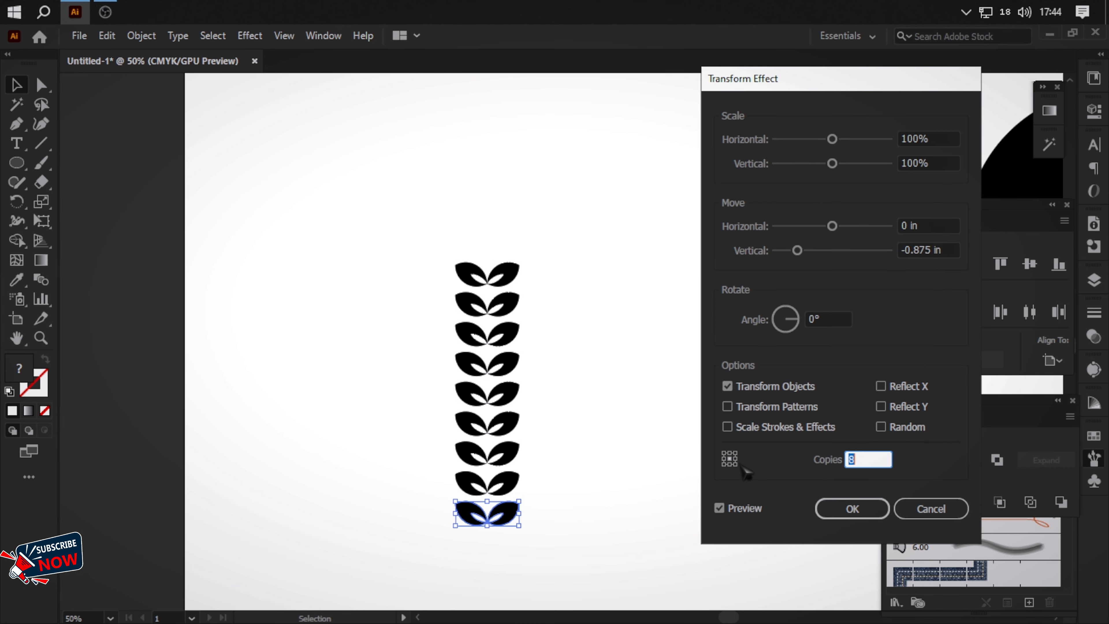
{"action": "key", "text": "Up"}
{"action": "key", "text": "Up"}
{"action": "key", "text": "Up"}
{"action": "key", "text": "Up"}
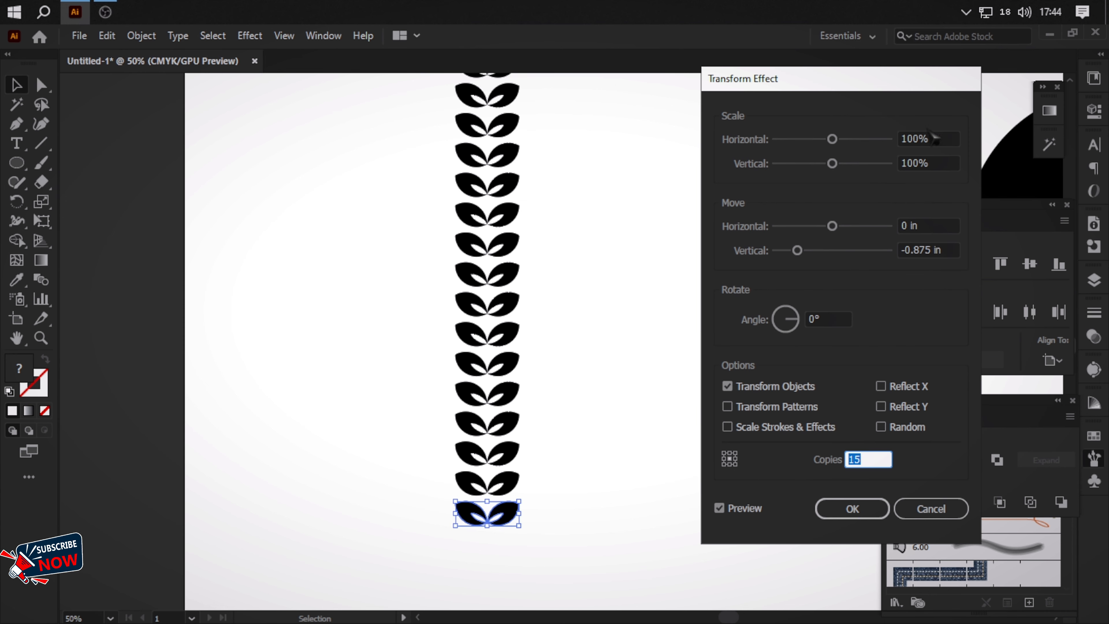
Set the Transform effect's scale to 95% horizontally and 94% vertically so the leaf pairs taper upward.
{"action": "left_click", "coordinate": [933, 138]}
{"action": "key", "text": "Down"}
{"action": "key", "text": "Down"}
{"action": "key", "text": "Down"}
{"action": "key", "text": "Down"}
{"action": "key", "text": "Down"}
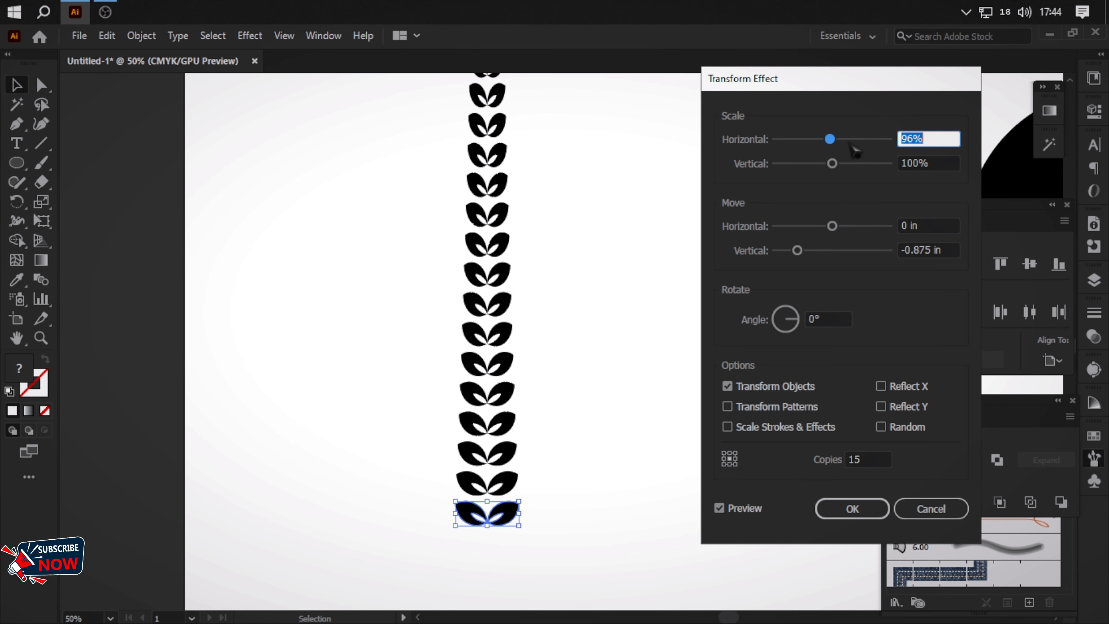
{"action": "left_click", "coordinate": [940, 162]}
{"action": "key", "text": "Down"}
{"action": "key", "text": "Down"}
{"action": "key", "text": "Down"}
{"action": "key", "text": "Down"}
{"action": "key", "text": "Down"}
{"action": "key", "text": "Down"}
{"action": "key", "text": "Down"}
{"action": "key", "text": "Down"}
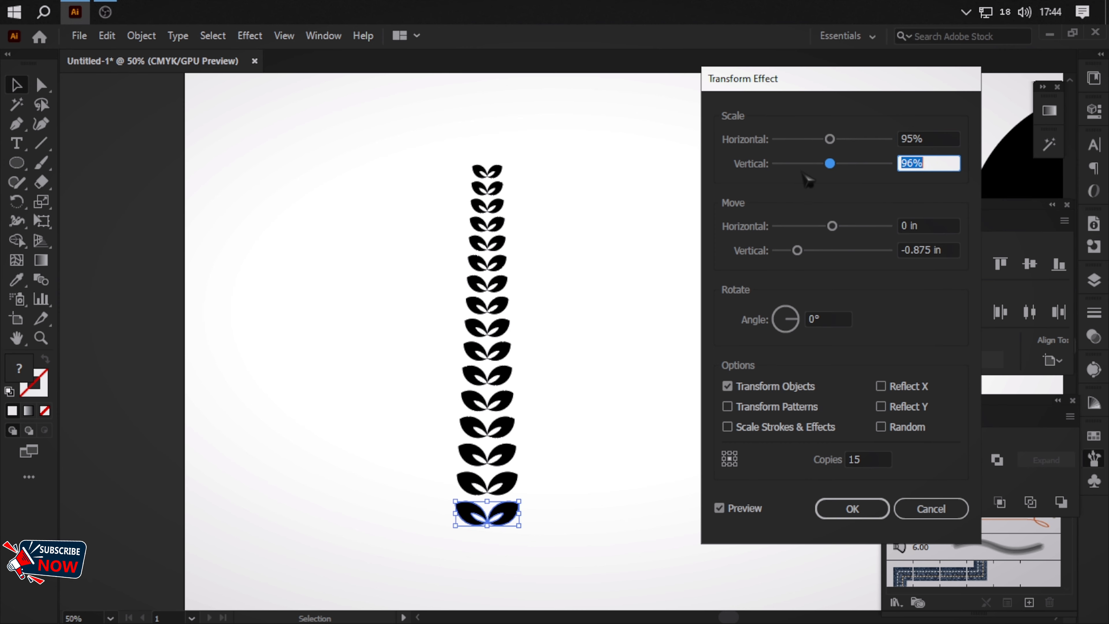
{"action": "key", "text": "Up"}
{"action": "key", "text": "Up"}
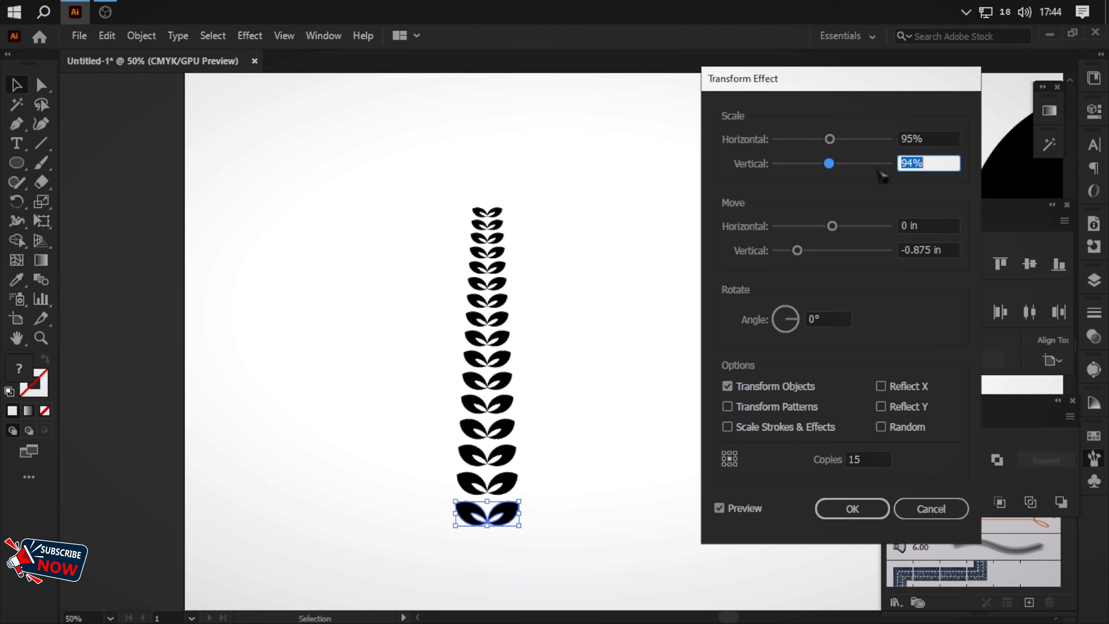
Lower the Transform effect's horizontal scale to 90% and reduce the copies to 13.
{"action": "left_click", "coordinate": [932, 138]}
{"action": "key", "text": "Down"}
{"action": "key", "text": "Down"}
{"action": "key", "text": "Down"}
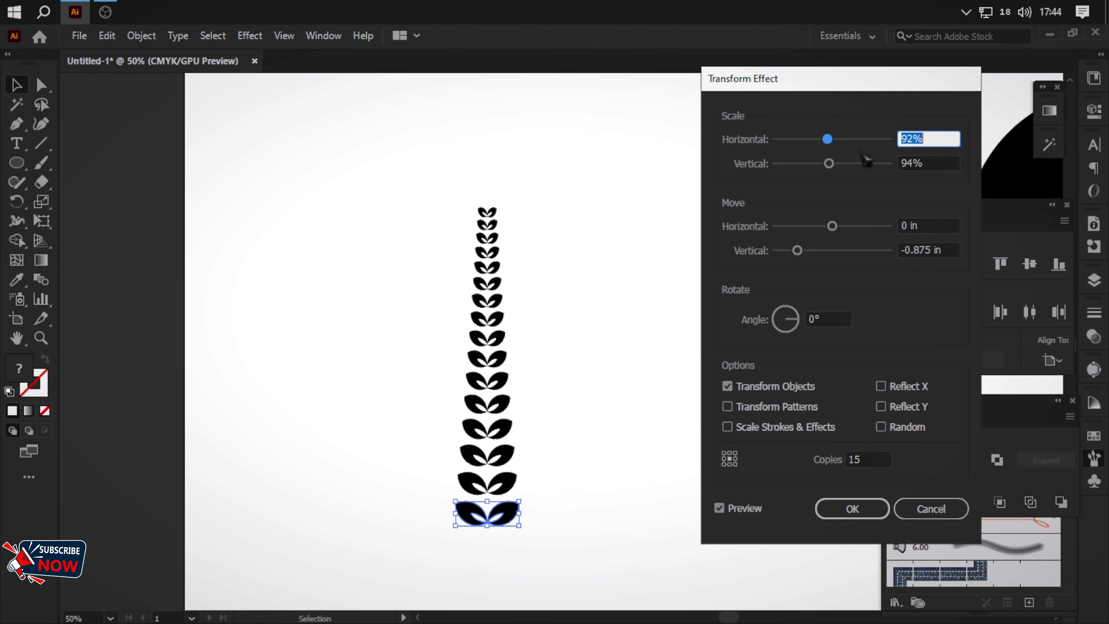
{"action": "key", "text": "Down"}
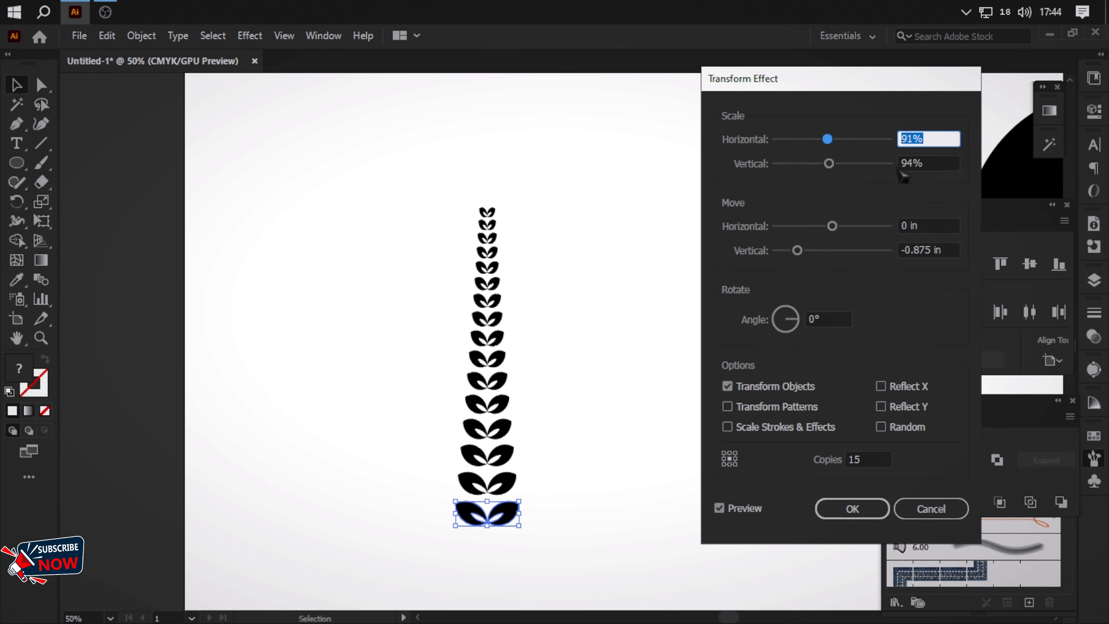
{"action": "key", "text": "Down"}
{"action": "left_click", "coordinate": [879, 467]}
{"action": "key", "text": "Down"}
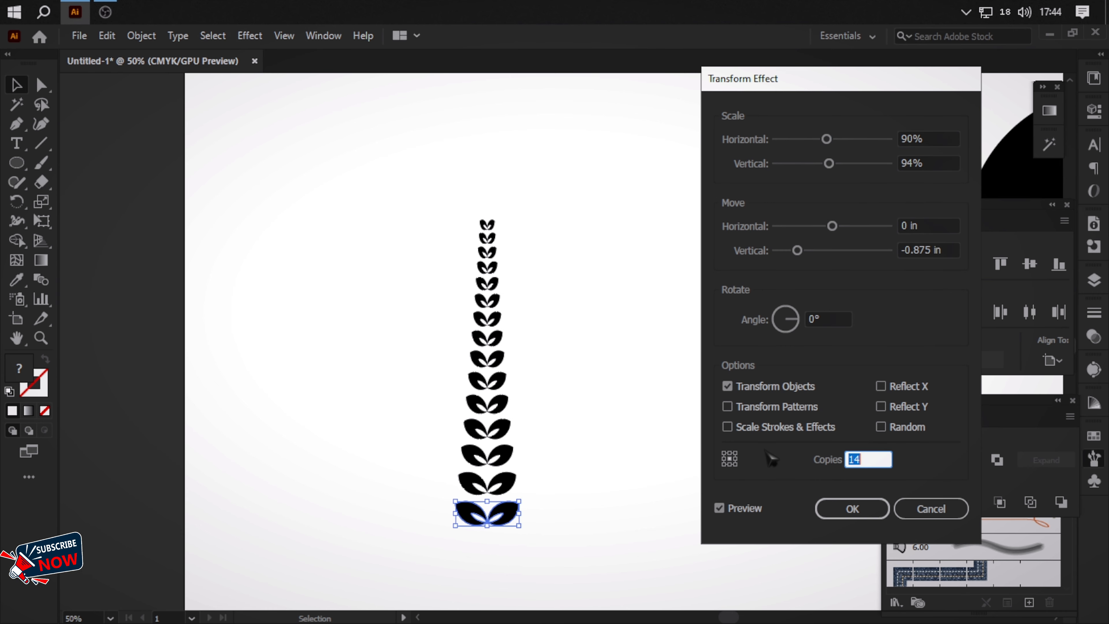
{"action": "key", "text": "Down"}
Set the effect's scale to 92% horizontally and 94% vertically, apply it, and deselect the leaf column.
{"action": "left_click", "coordinate": [923, 162]}
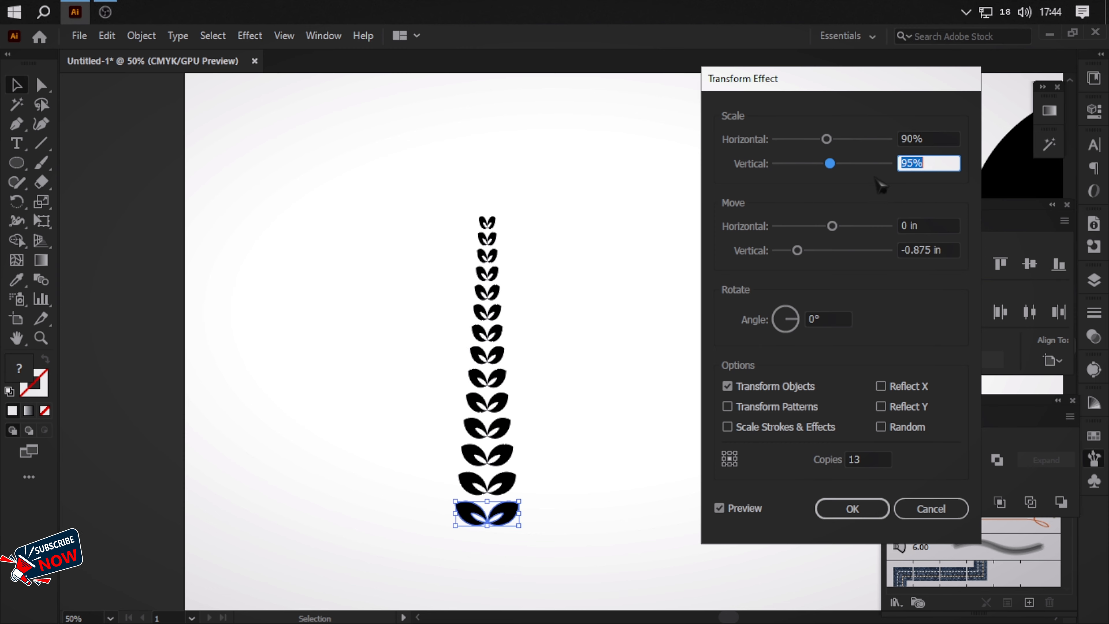
{"action": "left_click", "coordinate": [938, 141]}
{"action": "key", "text": "Up"}
{"action": "key", "text": "Up"}
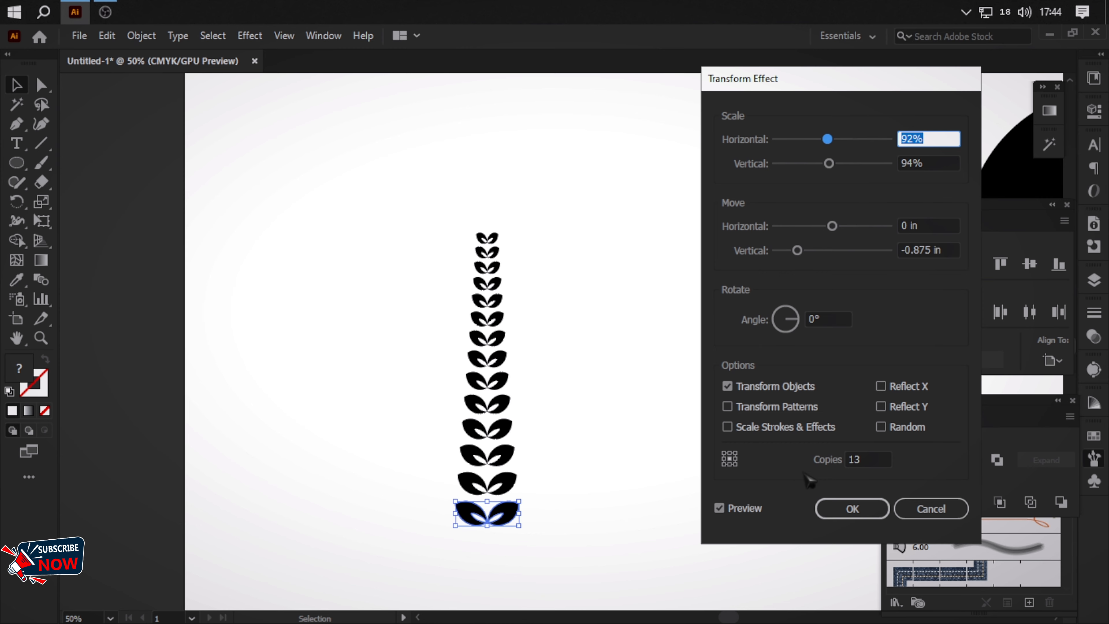
{"action": "left_click", "coordinate": [854, 509]}
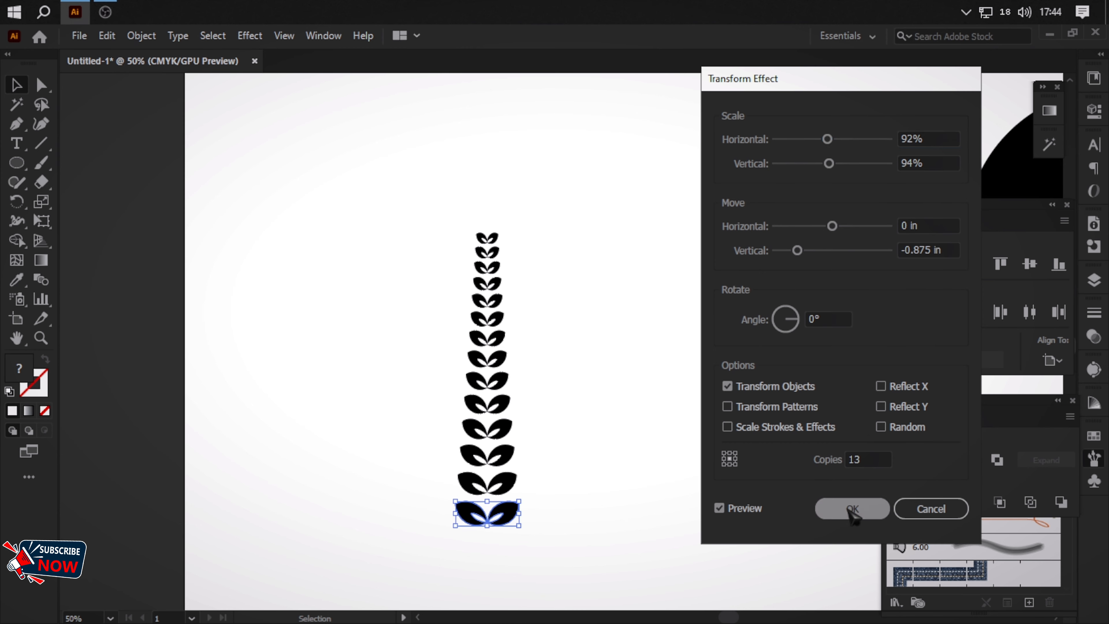
{"action": "left_click", "coordinate": [699, 527]}
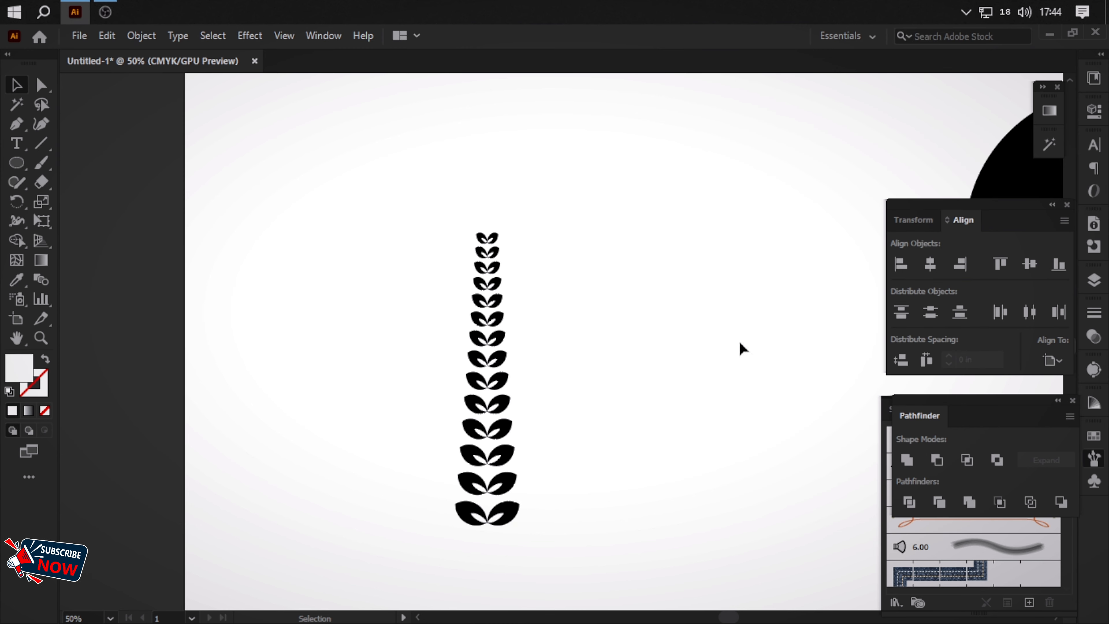
Move the large upright leaf across the artboard to just beside the upper part of the leaf column.
{"action": "scroll", "coordinate": [211, 289], "scroll_direction": "right", "scroll_amount": 5}
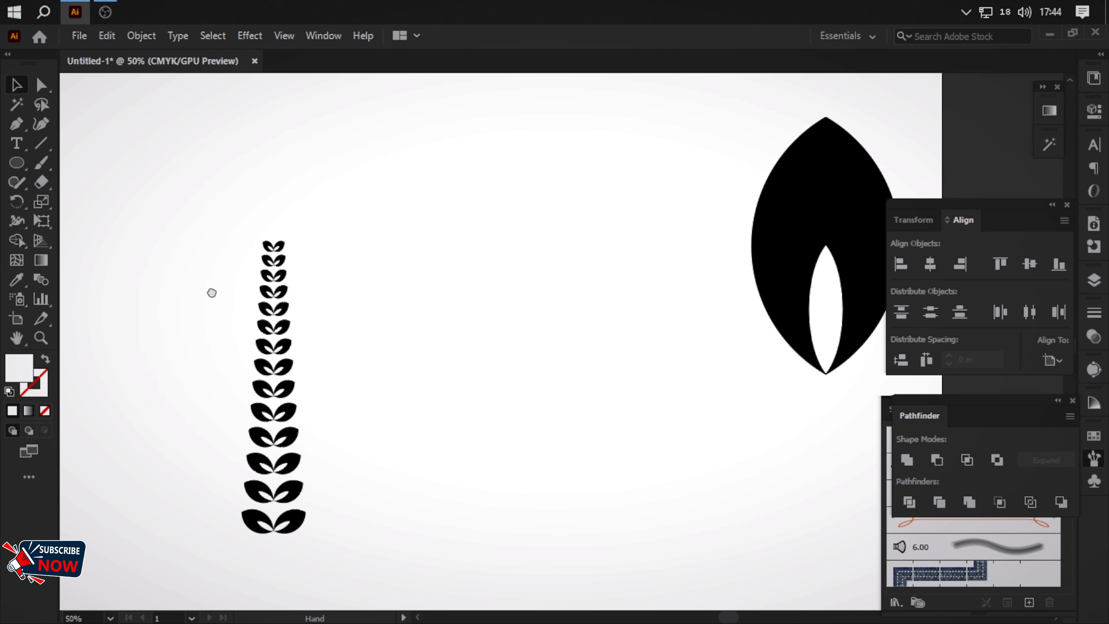
{"action": "left_click_drag", "start_coordinate": [521, 189], "coordinate": [718, 384]}
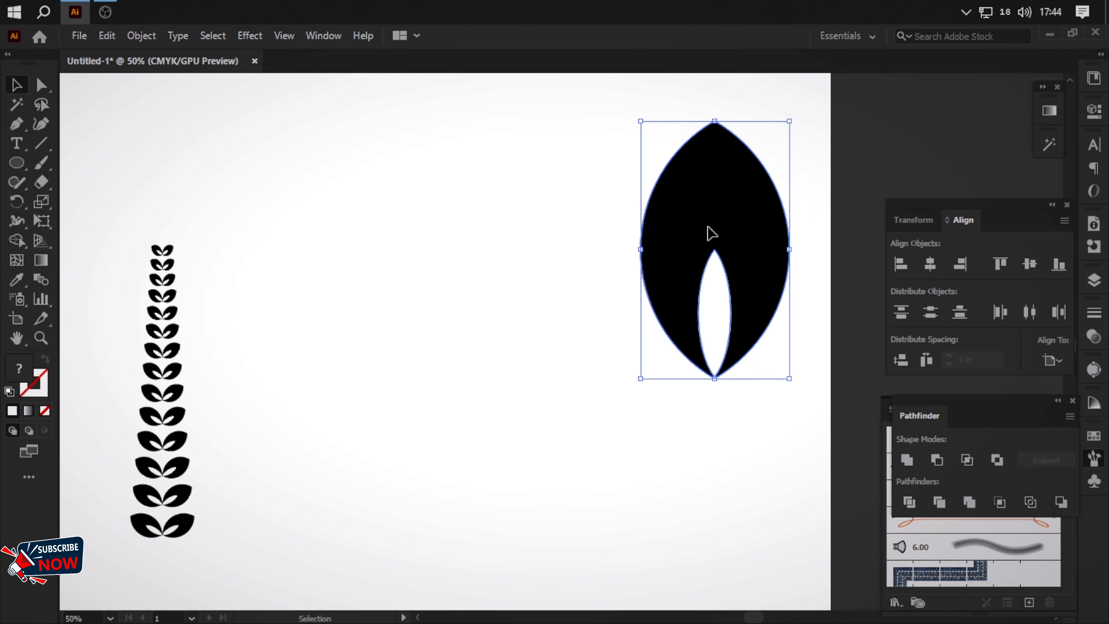
{"action": "left_click_drag", "start_coordinate": [711, 234], "coordinate": [335, 208]}
{"action": "scroll", "coordinate": [515, 371], "scroll_direction": "left", "scroll_amount": 5}
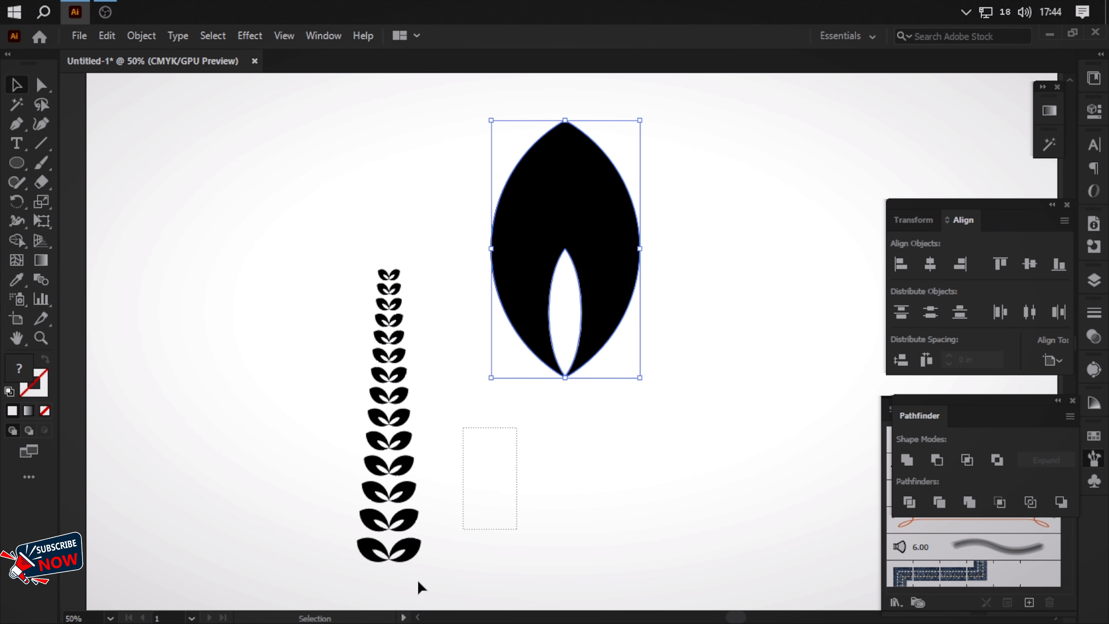
Expand the appearance of the leaf column so the repeated pairs become real shapes, and deselect it.
{"action": "left_click", "coordinate": [384, 559]}
{"action": "left_click", "coordinate": [141, 36]}
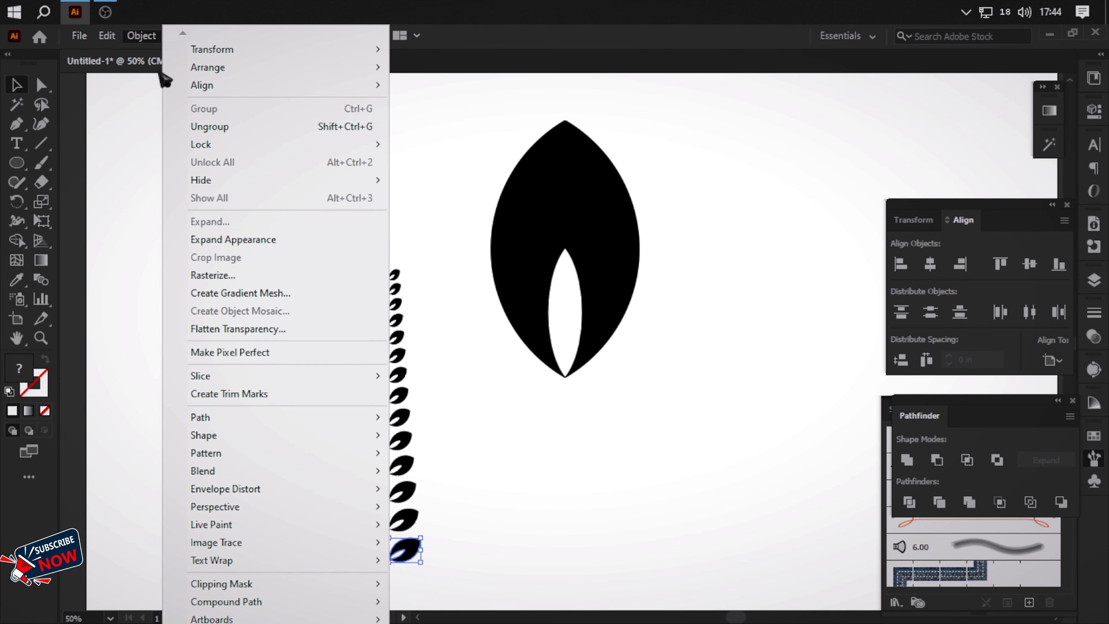
{"action": "left_click", "coordinate": [282, 239]}
{"action": "left_click", "coordinate": [504, 363]}
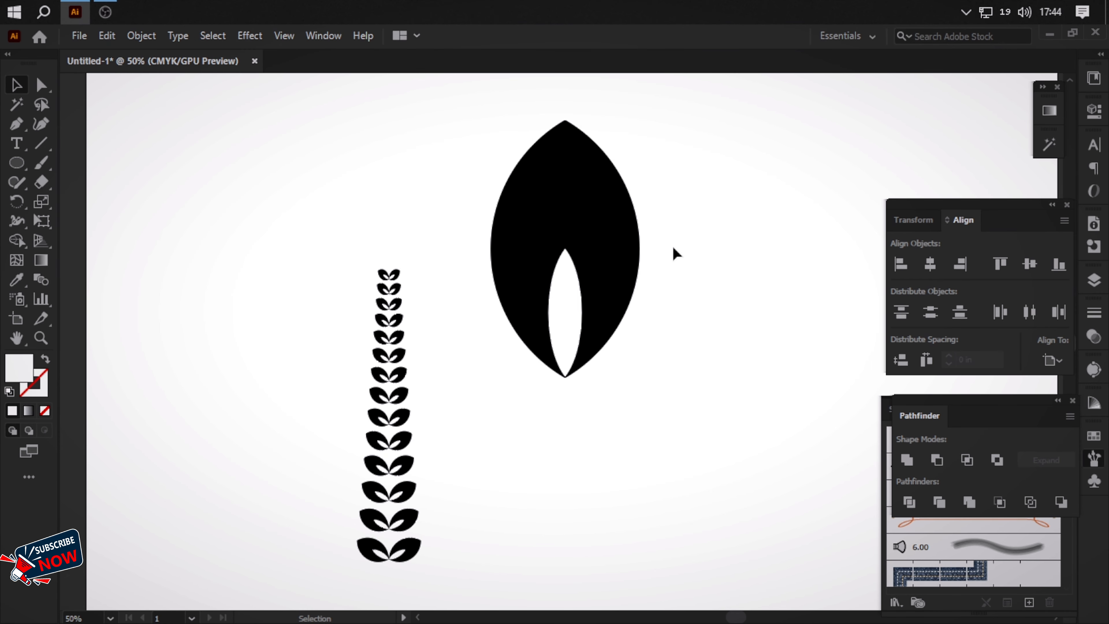
Scale the large upright leaf down proportionally to a tiny leaf about the size of the column's topmost leaves.
{"action": "left_click_drag", "start_coordinate": [675, 243], "coordinate": [507, 348]}
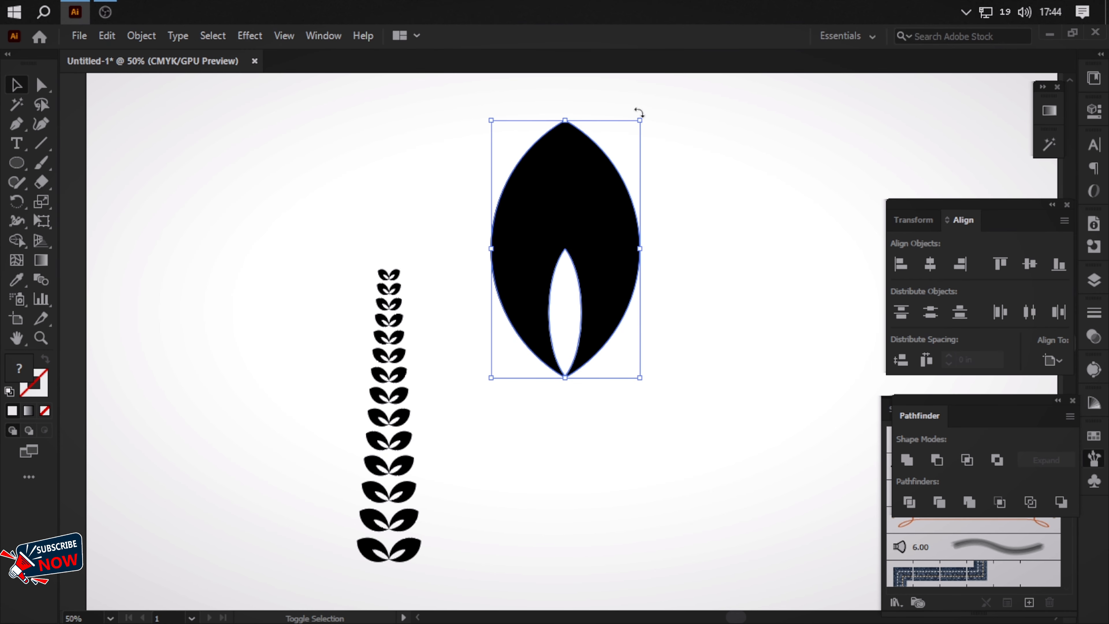
{"action": "left_click_drag", "start_coordinate": [640, 120], "coordinate": [506, 299]}
{"action": "key", "text": "ctrl+plus"}
{"action": "key", "text": "ctrl+plus"}
{"action": "key", "text": "ctrl+plus"}
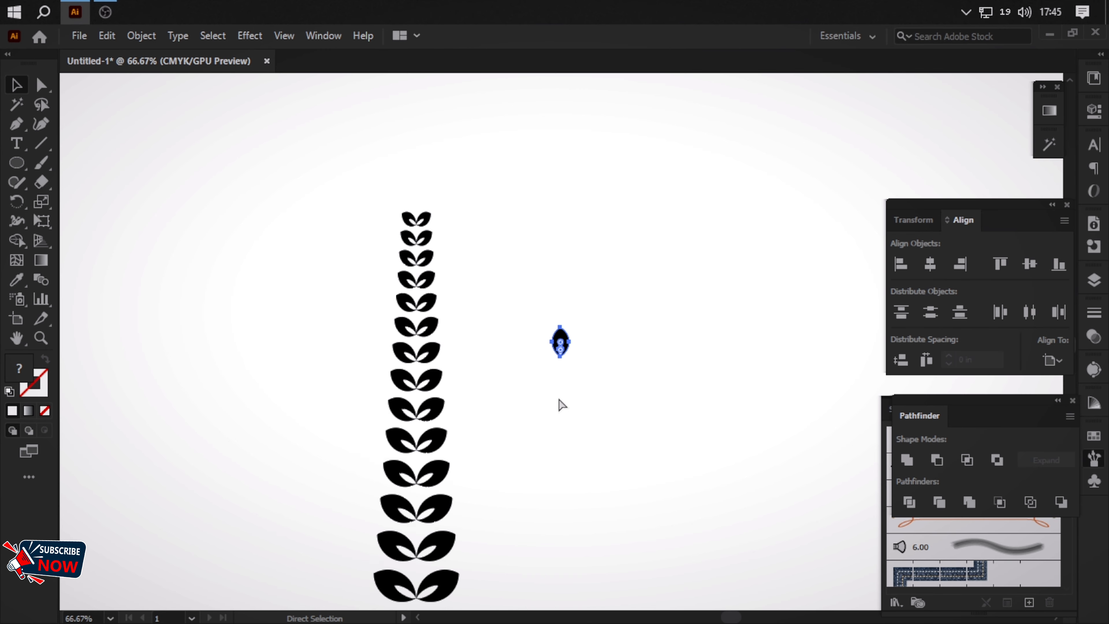
Move the tiny upright leaf onto the top of the leaf column, centred between the topmost pair.
{"action": "key", "text": "space"}
{"action": "left_click_drag", "start_coordinate": [559, 398], "coordinate": [696, 561]}
{"action": "left_click_drag", "start_coordinate": [705, 509], "coordinate": [371, 186]}
{"action": "key", "text": "space"}
{"action": "left_click_drag", "start_coordinate": [436, 223], "coordinate": [526, 511]}
{"action": "key", "text": "ctrl+plus"}
{"action": "key", "text": "ctrl+plus"}
{"action": "key", "text": "ctrl+plus"}
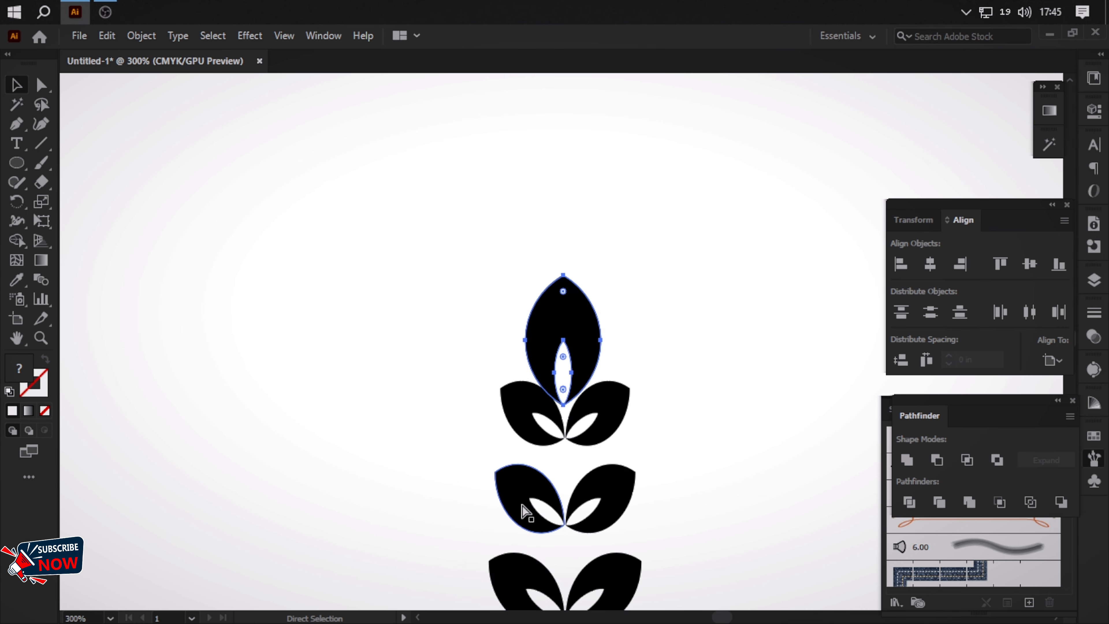
Resize the upright tip leaf to suit the topmost pair, nudge it slightly upward, and deselect it.
{"action": "left_click_drag", "start_coordinate": [613, 250], "coordinate": [592, 288]}
{"action": "left_click_drag", "start_coordinate": [576, 363], "coordinate": [573, 374]}
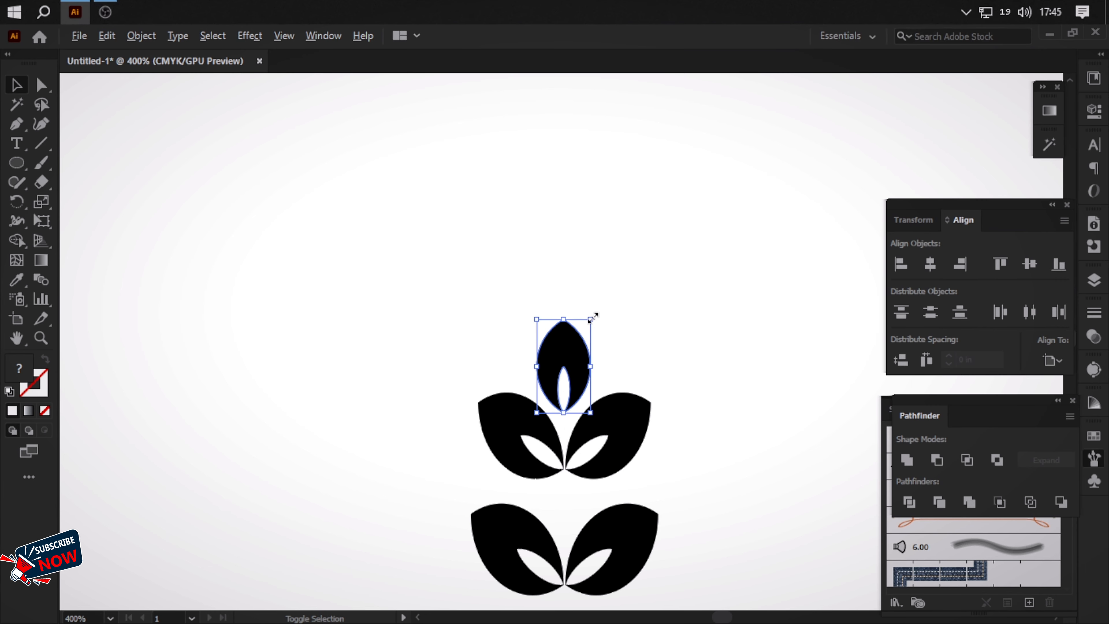
{"action": "left_click_drag", "start_coordinate": [593, 317], "coordinate": [598, 313]}
{"action": "key", "text": "Up"}
{"action": "key", "text": "Up"}
{"action": "key", "text": "Up"}
{"action": "key", "text": "Up"}
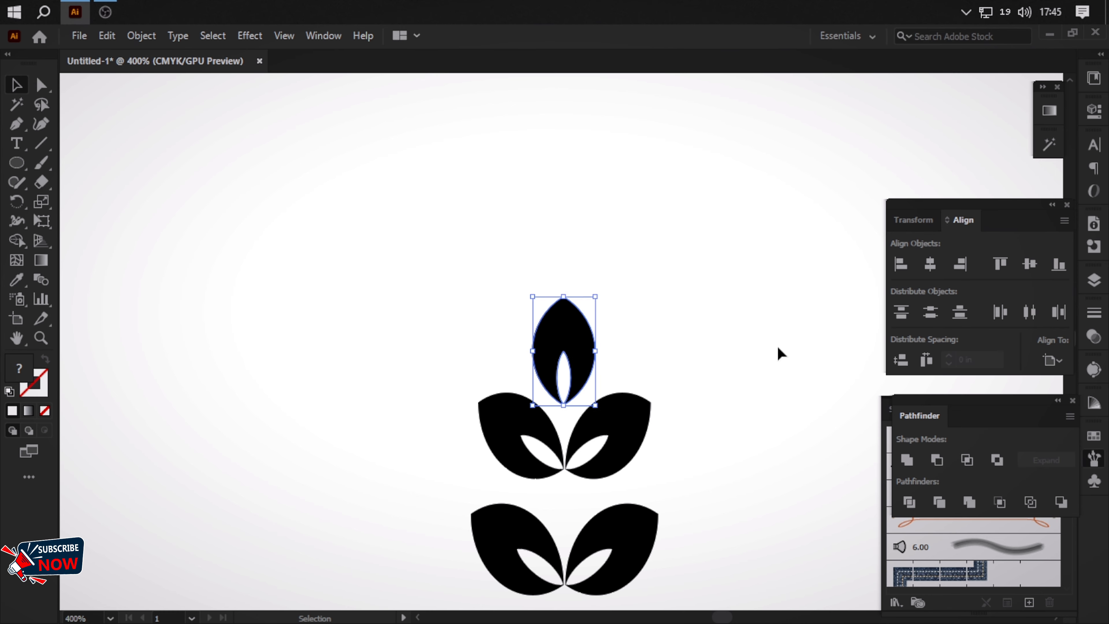
{"action": "left_click", "coordinate": [777, 348]}
Draw a straight vertical line segment through the column's centre from the tip leaf to just below the lowest pair.
{"action": "key", "text": "a"}
{"action": "key", "text": "ctrl+minus"}
{"action": "key", "text": "ctrl+minus"}
{"action": "key", "text": "ctrl+minus"}
{"action": "key", "text": "ctrl+minus"}
{"action": "key", "text": "ctrl+minus"}
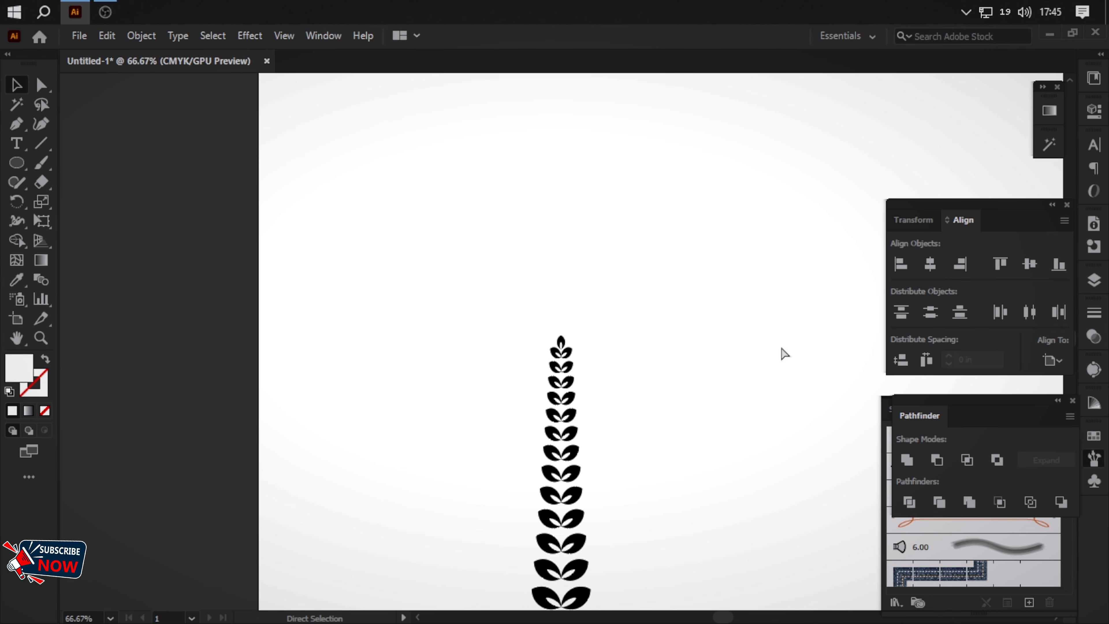
{"action": "key", "text": "ctrl+minus"}
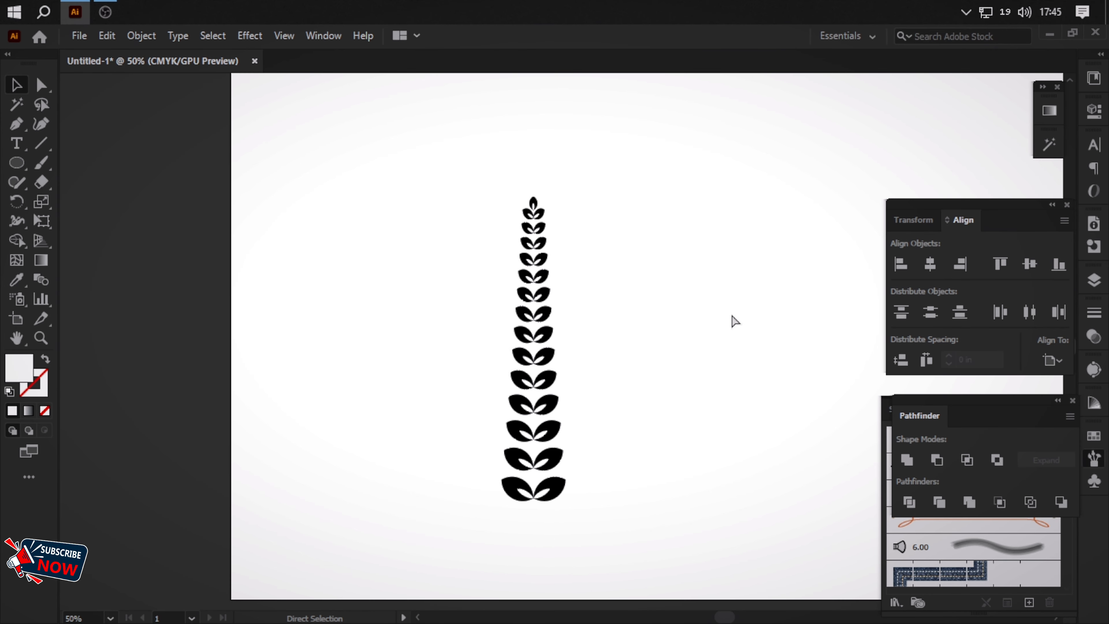
{"action": "key", "text": "ctrl+plus"}
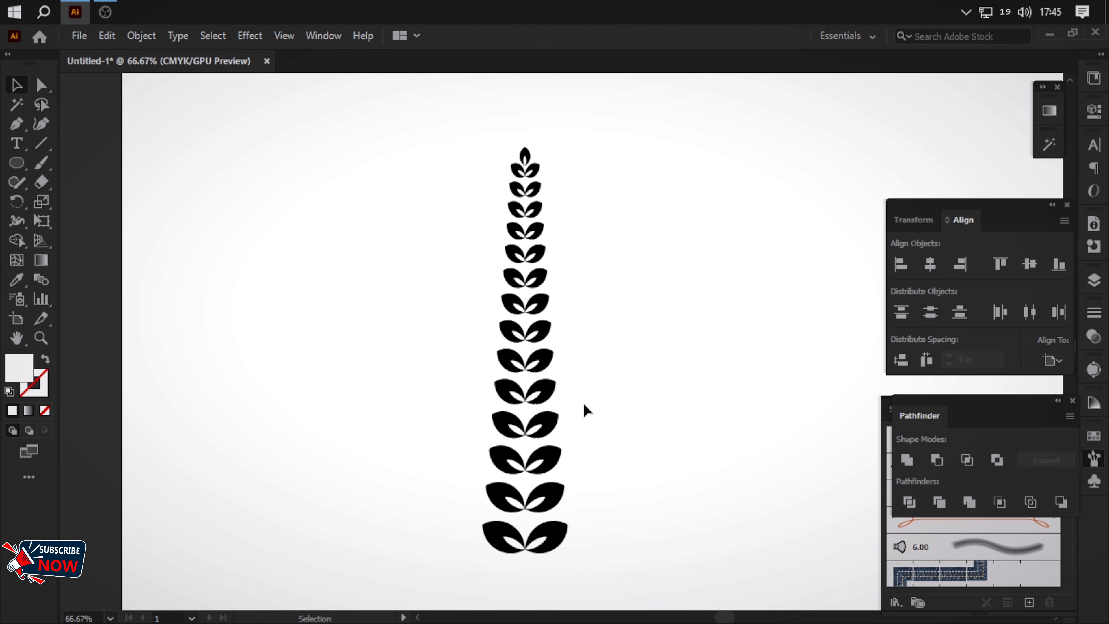
{"action": "left_click", "coordinate": [40, 143]}
{"action": "left_click_drag", "start_coordinate": [522, 154], "coordinate": [523, 601]}
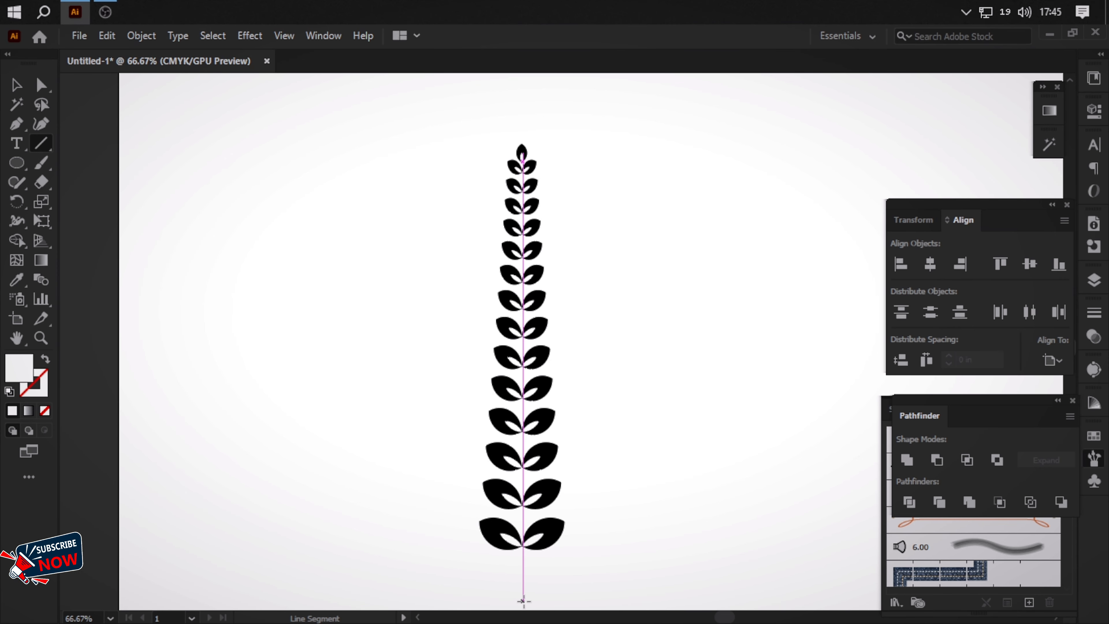
{"action": "left_click_drag", "start_coordinate": [524, 588], "coordinate": [536, 162]}
{"action": "left_click_drag", "start_coordinate": [536, 162], "coordinate": [536, 161]}
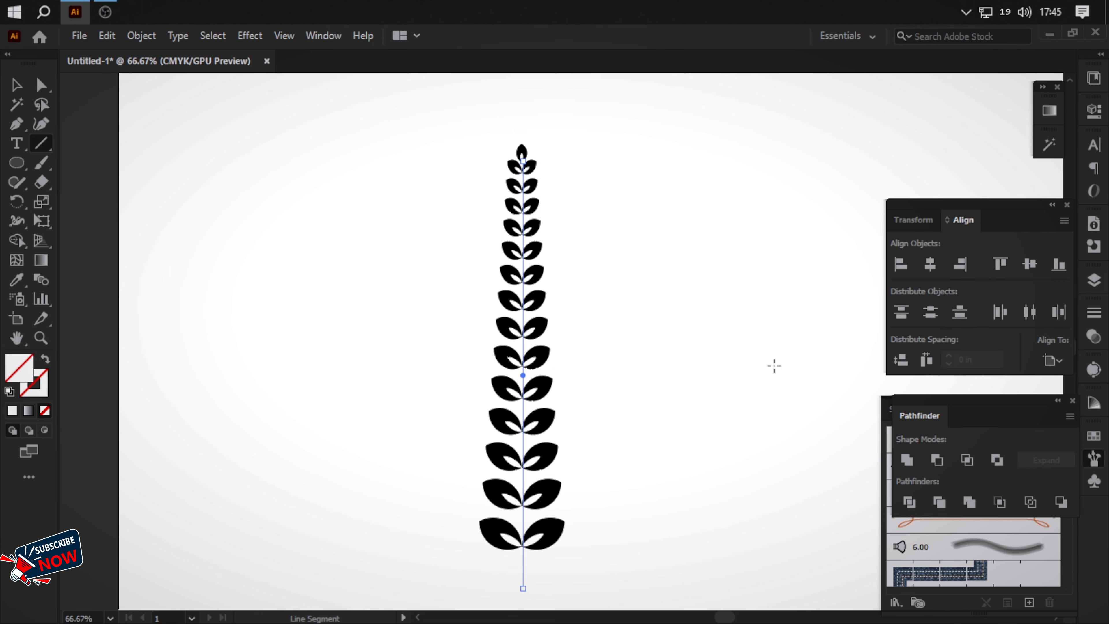
Give the stem line a 5 pt stroke with the triangular width profile that tapers toward the top.
{"action": "left_click", "coordinate": [1096, 315]}
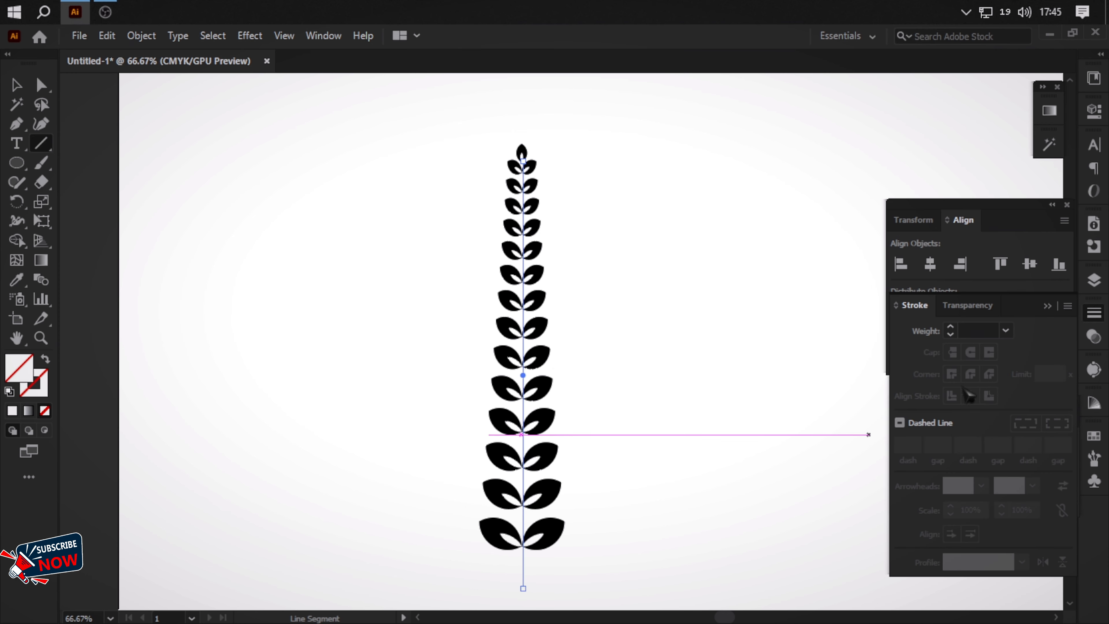
{"action": "left_click", "coordinate": [950, 326]}
{"action": "left_click", "coordinate": [950, 326]}
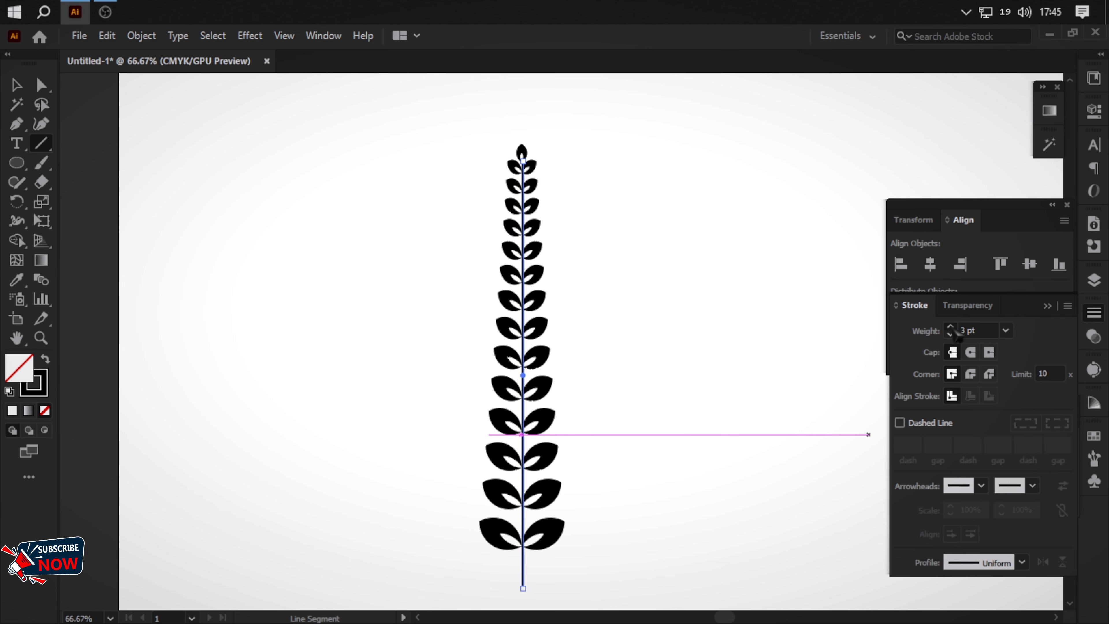
{"action": "left_click", "coordinate": [950, 327]}
{"action": "left_click", "coordinate": [1022, 562]}
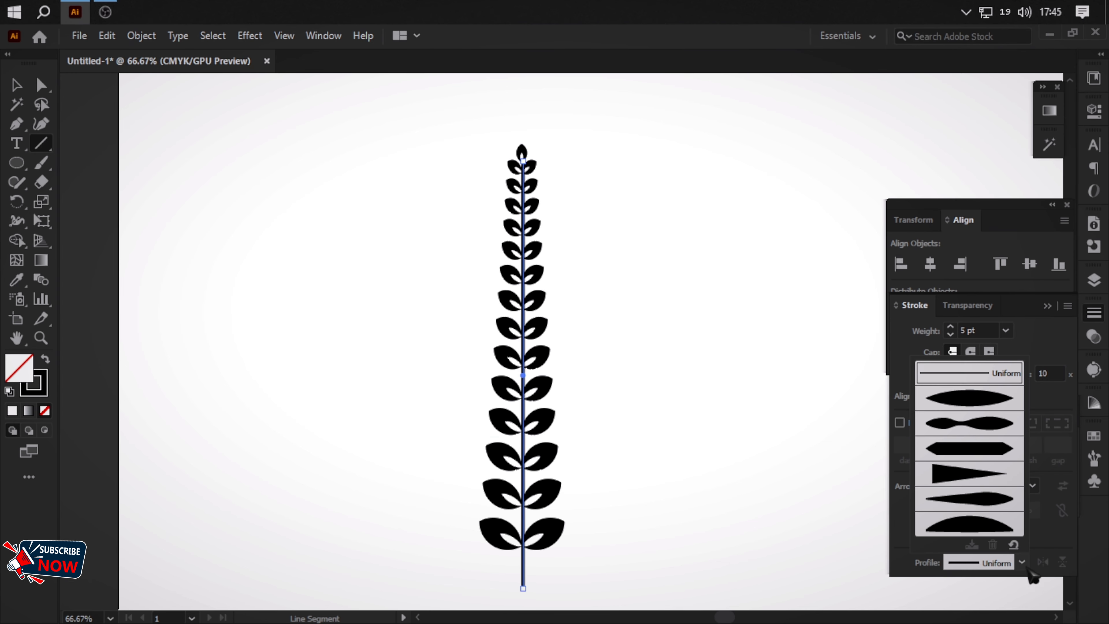
{"action": "left_click", "coordinate": [989, 490]}
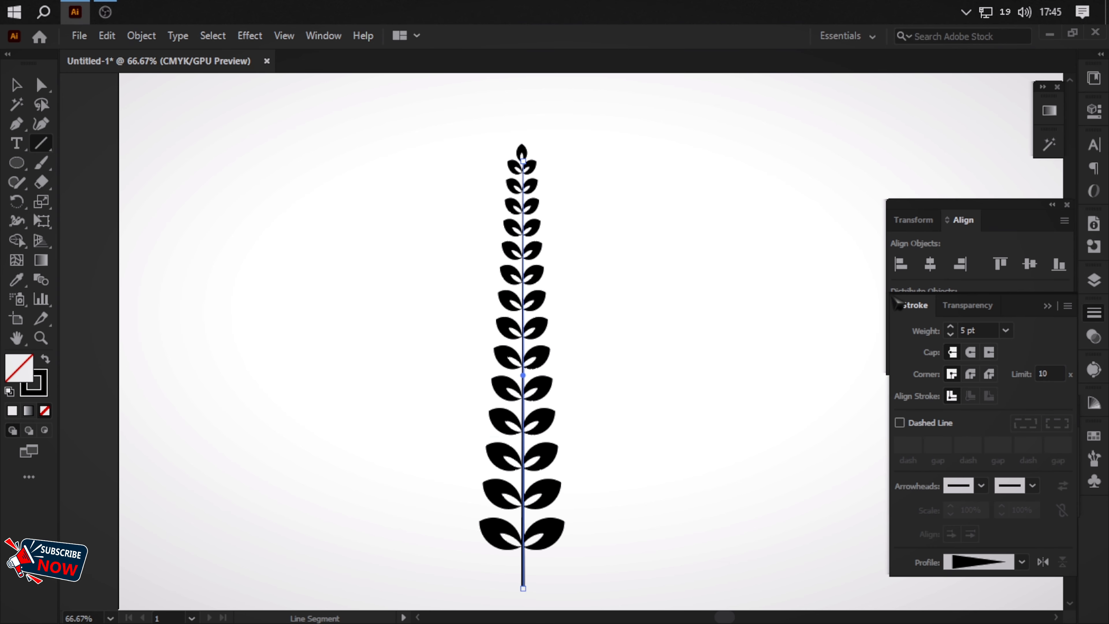
Select the whole branch, including the stem line and all leaves, and align its parts on their horizontal centres.
{"action": "left_click", "coordinate": [17, 85]}
{"action": "left_click", "coordinate": [558, 203]}
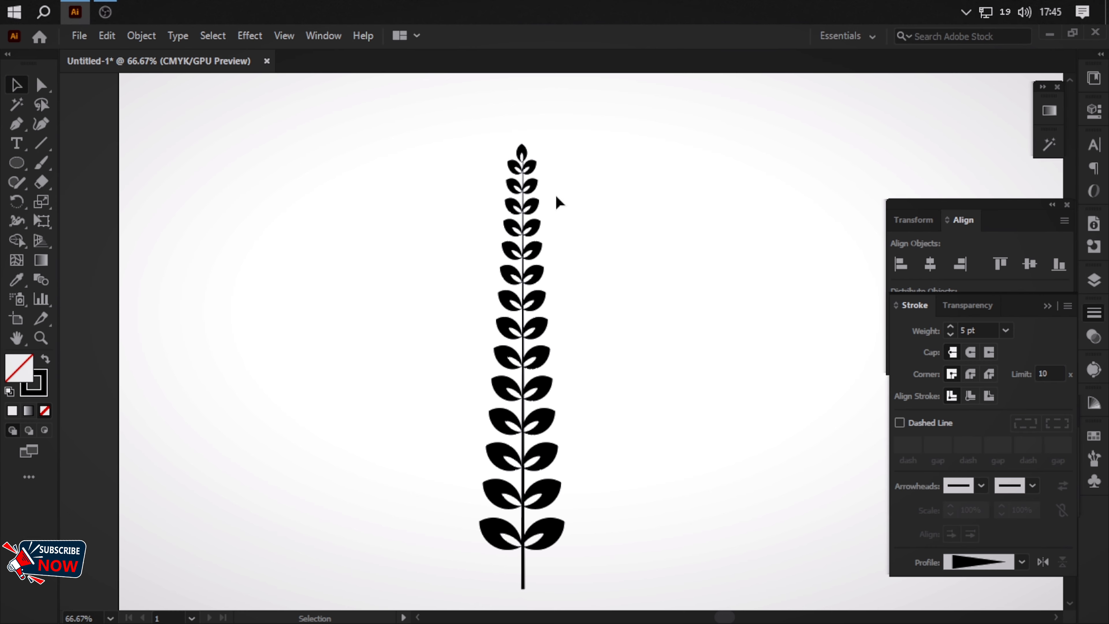
{"action": "left_click_drag", "start_coordinate": [556, 130], "coordinate": [425, 583]}
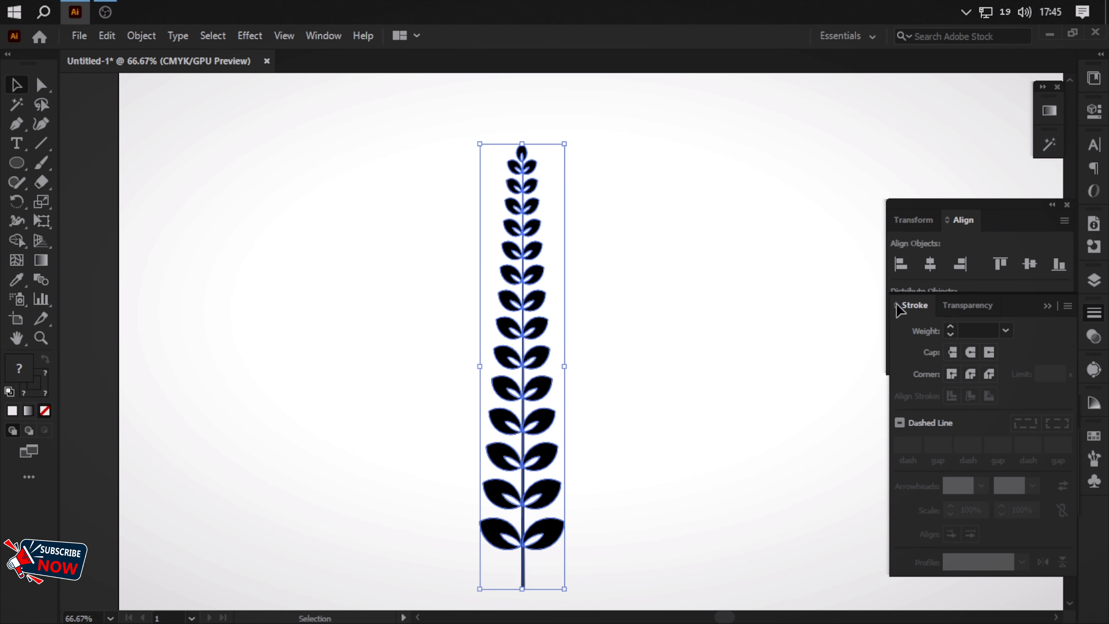
{"action": "left_click", "coordinate": [934, 273]}
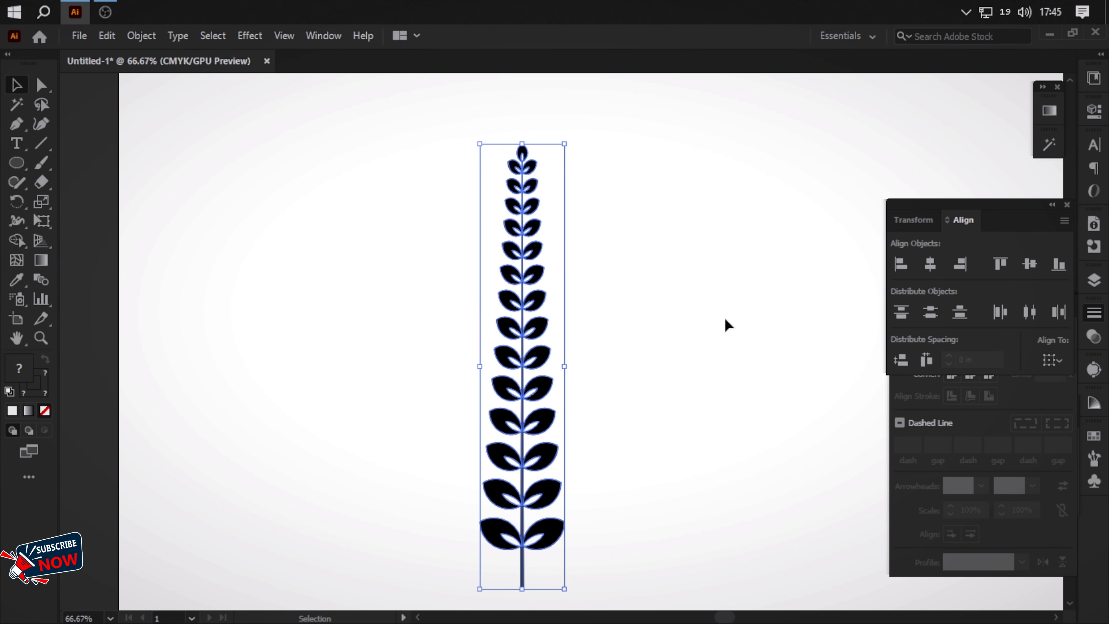
Group the central stem and all the leaves of the branch into one object.
{"action": "right_click", "coordinate": [490, 409]}
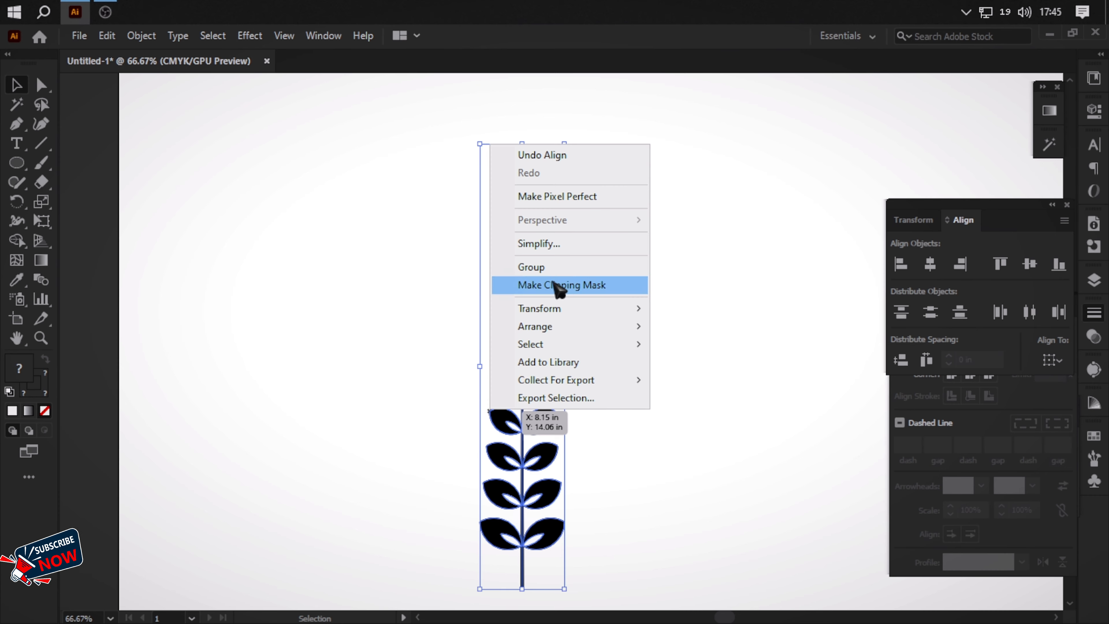
{"action": "left_click", "coordinate": [786, 433]}
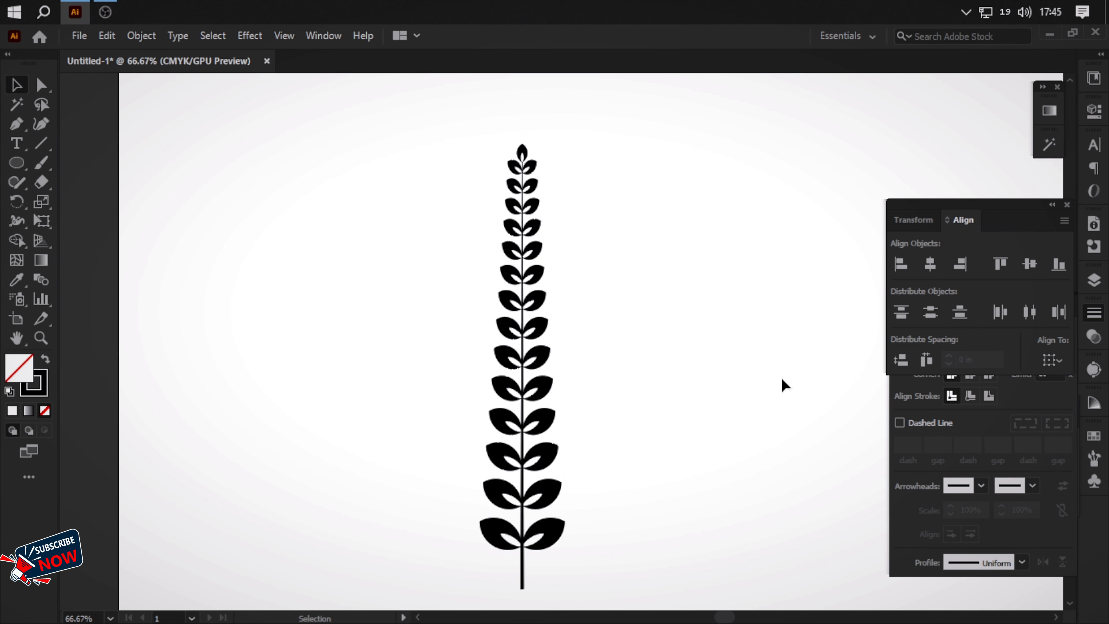
{"action": "key", "text": "space"}
{"action": "left_click_drag", "start_coordinate": [648, 395], "coordinate": [640, 338]}
{"action": "left_click_drag", "start_coordinate": [622, 104], "coordinate": [357, 602]}
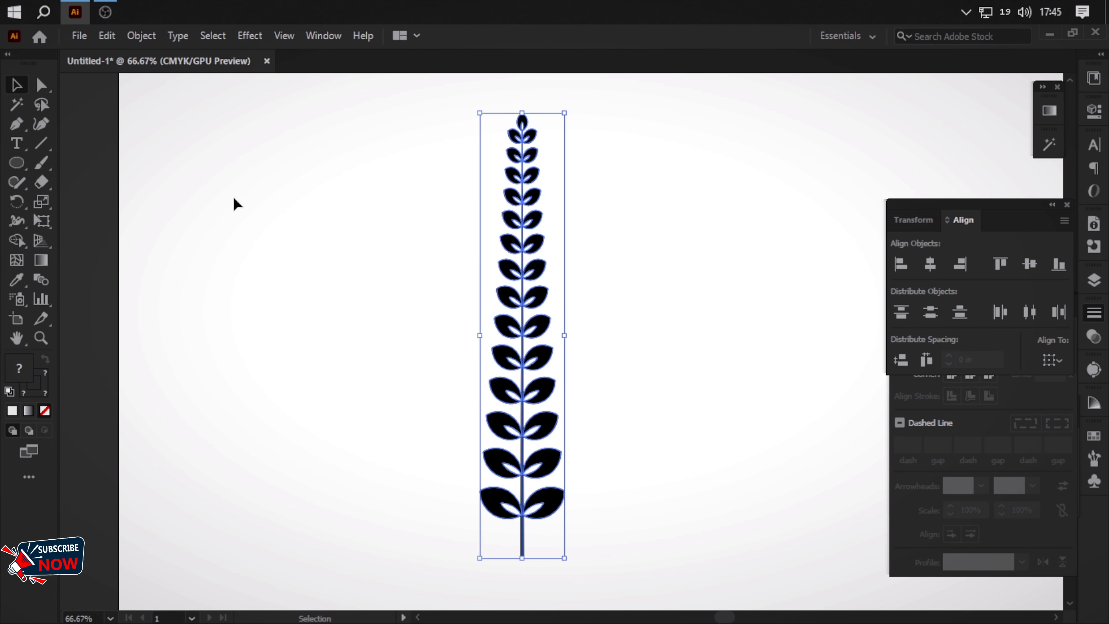
{"action": "left_click", "coordinate": [142, 37]}
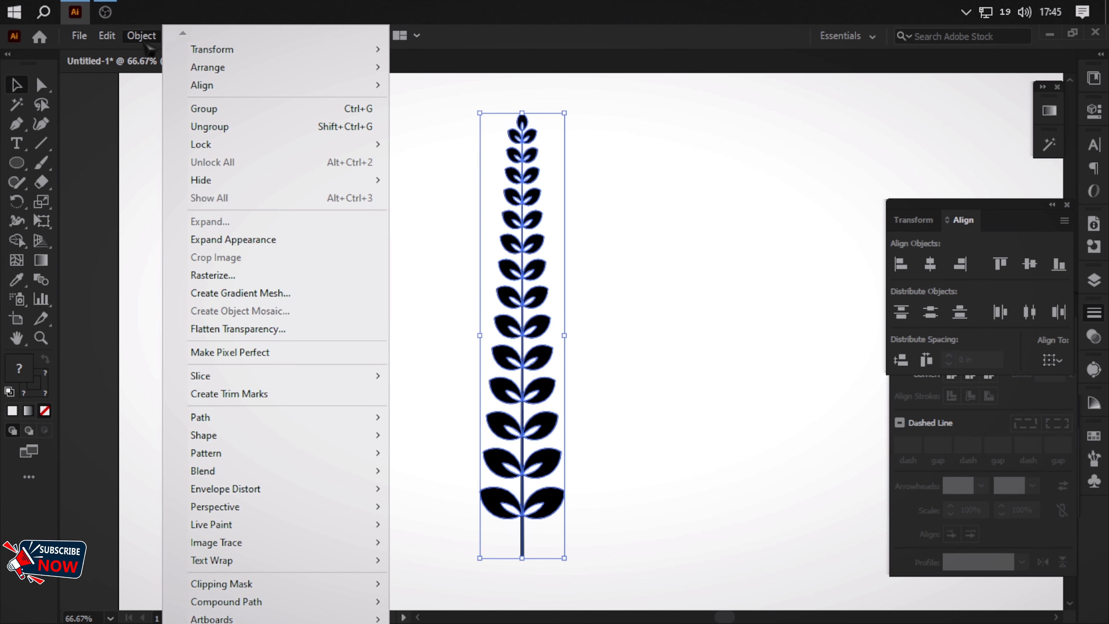
{"action": "left_click", "coordinate": [237, 110]}
{"action": "left_click", "coordinate": [632, 261]}
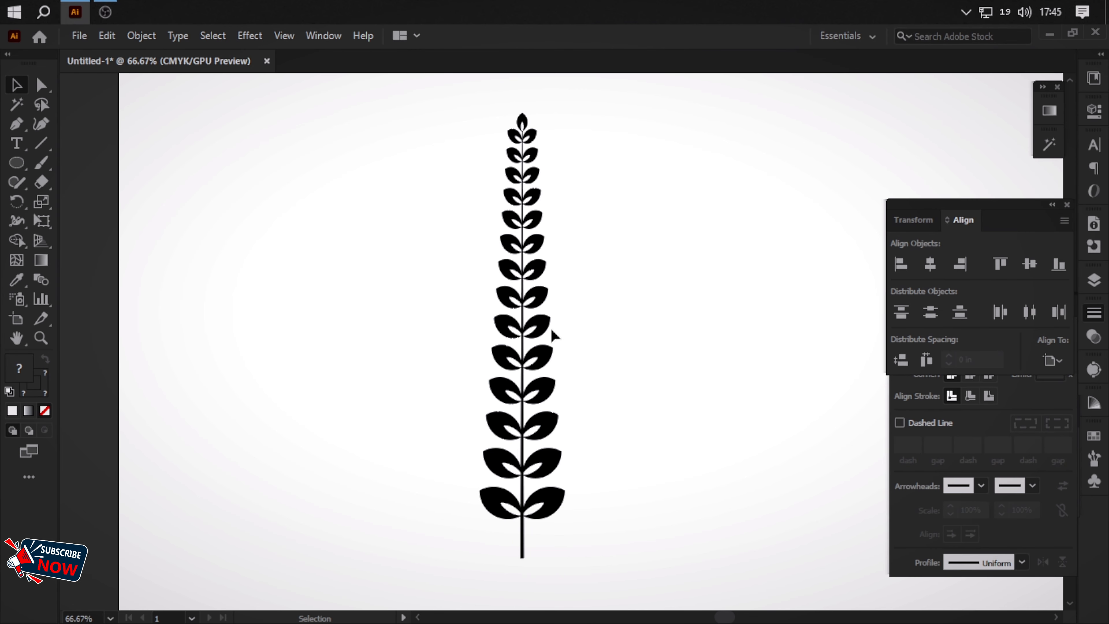
Move the grouped leaf branch horizontally to the artboard's left edge and deselect it.
{"action": "left_click_drag", "start_coordinate": [370, 356], "coordinate": [371, 356]}
{"action": "mouse_move", "coordinate": [511, 339]}
{"action": "left_mouse_down"}
{"action": "mouse_move", "coordinate": [359, 347]}
{"action": "mouse_move", "coordinate": [150, 337]}
{"action": "left_mouse_up"}
{"action": "left_click", "coordinate": [436, 356]}
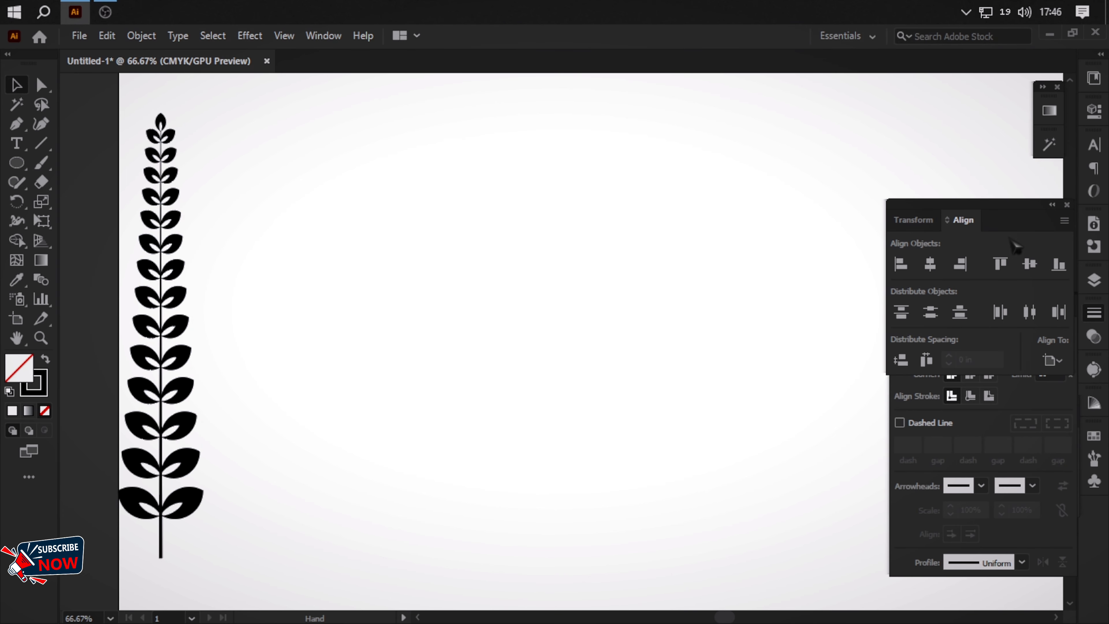
Collapse the alignment and stroke settings and show the Brushes collection.
{"action": "left_click", "coordinate": [1051, 205]}
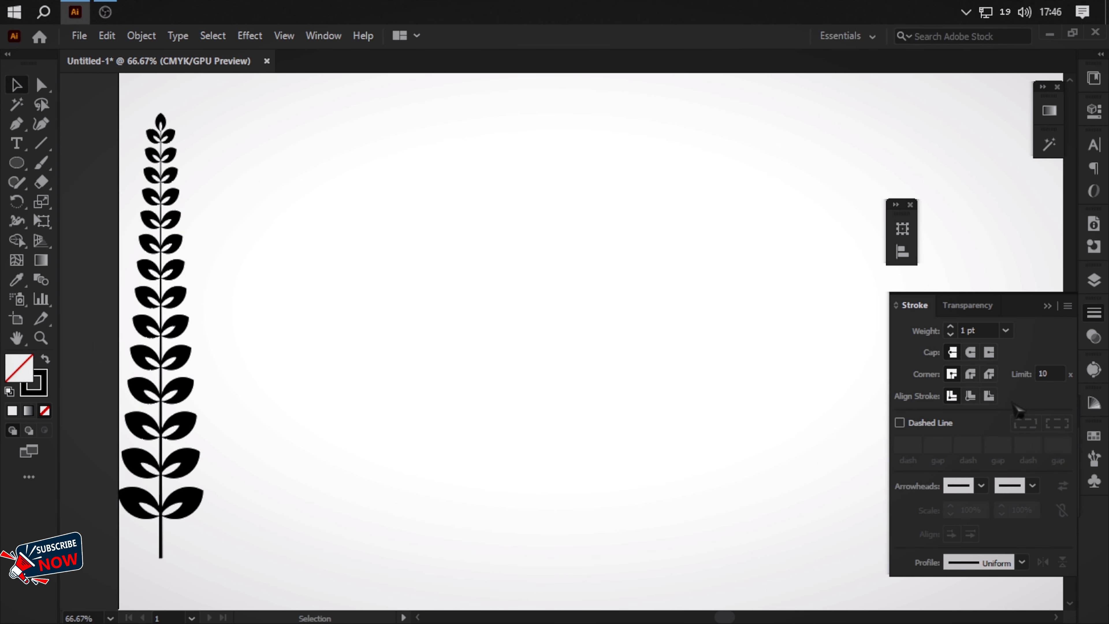
{"action": "left_click", "coordinate": [1047, 306]}
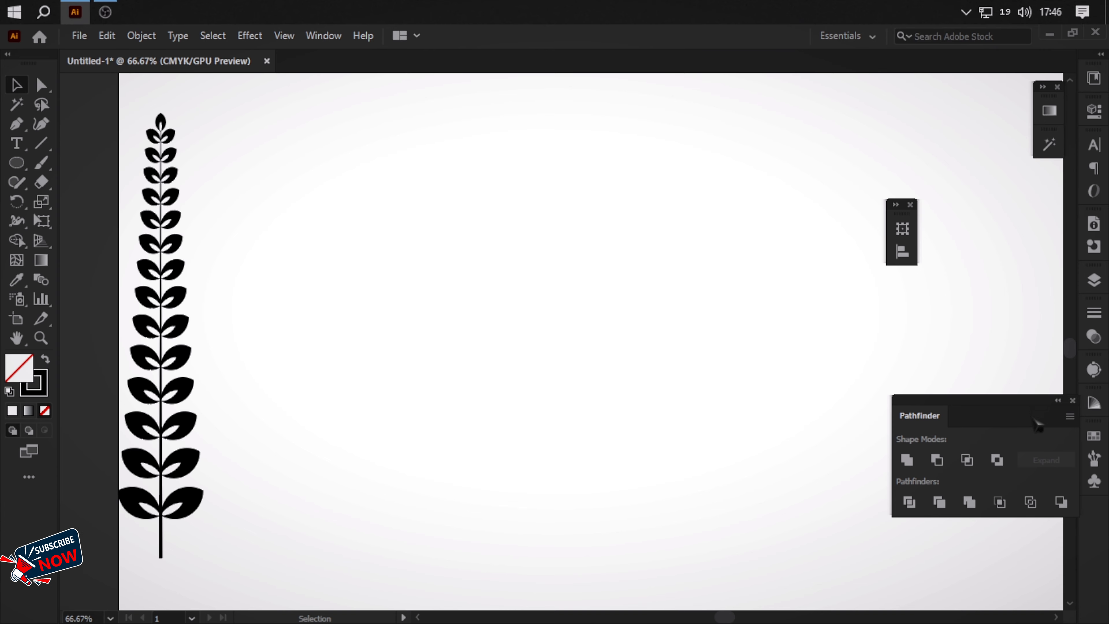
{"action": "left_click", "coordinate": [323, 37]}
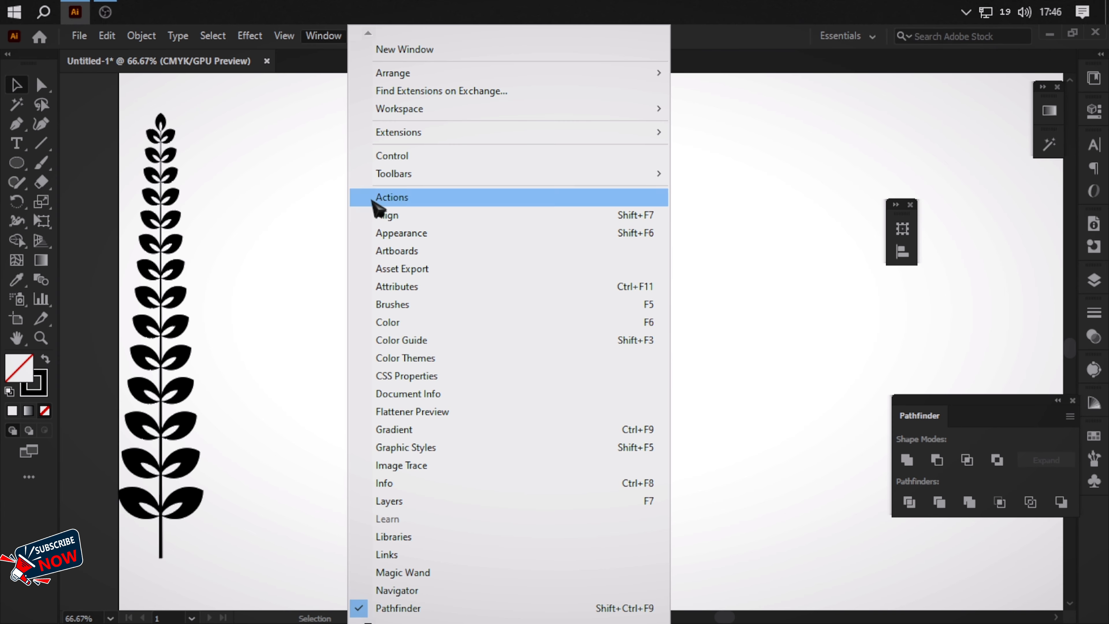
{"action": "left_click", "coordinate": [460, 306]}
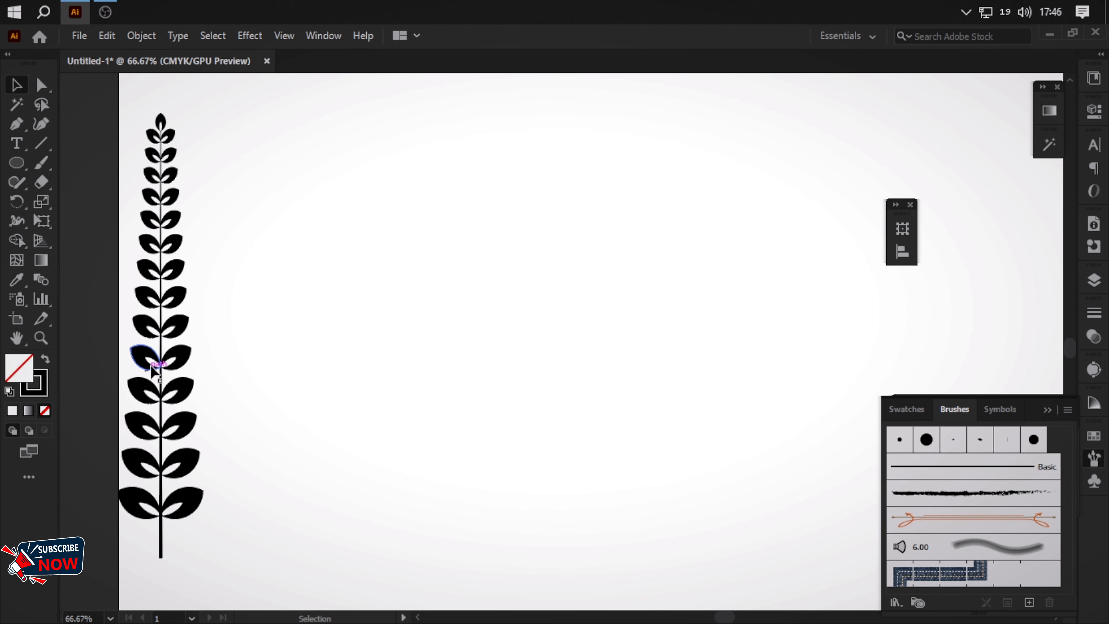
Create an Art Brush from the leaf branch with an upward direction, stretched to fit stroke length, and deselect the branch.
{"action": "mouse_move", "coordinate": [154, 366]}
{"action": "left_mouse_down"}
{"action": "mouse_move", "coordinate": [691, 537]}
{"action": "mouse_move", "coordinate": [954, 524]}
{"action": "left_mouse_up"}
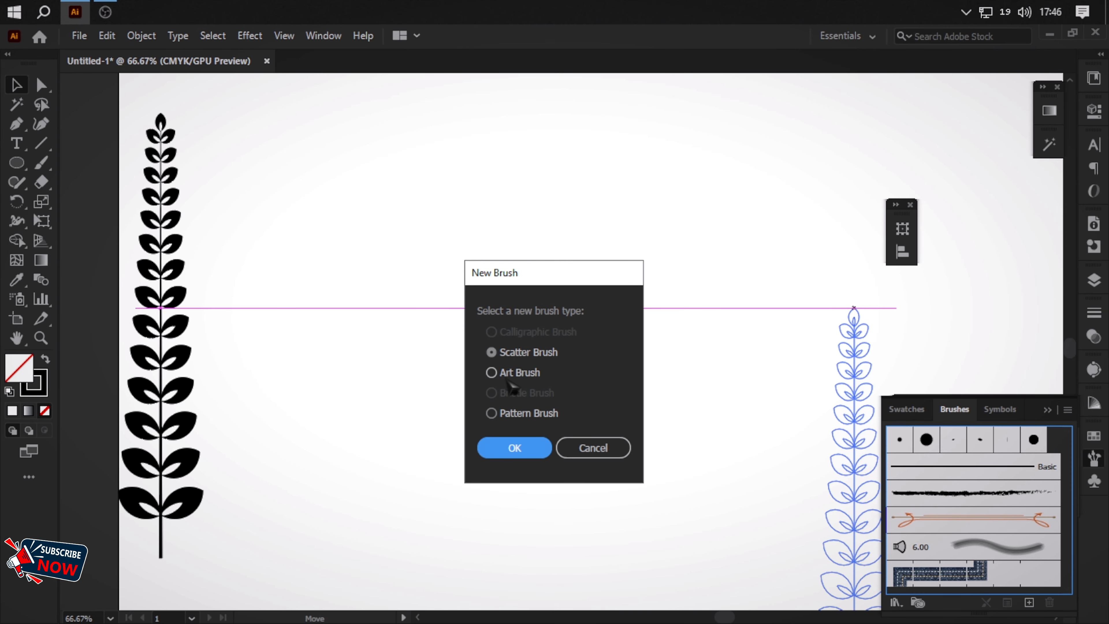
{"action": "left_click", "coordinate": [492, 378]}
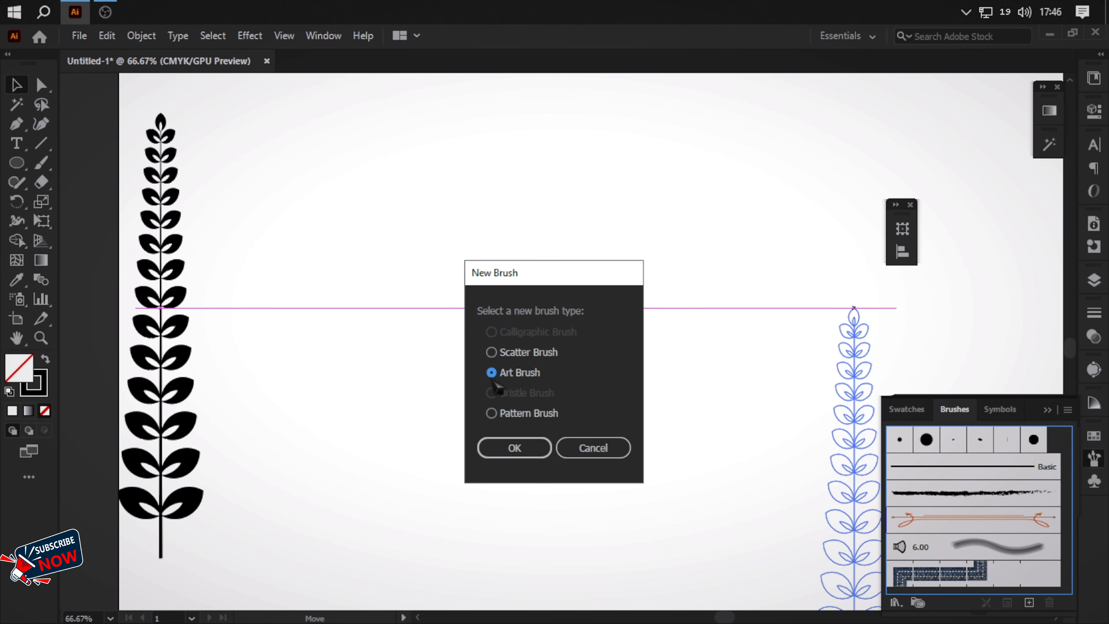
{"action": "left_click", "coordinate": [538, 449]}
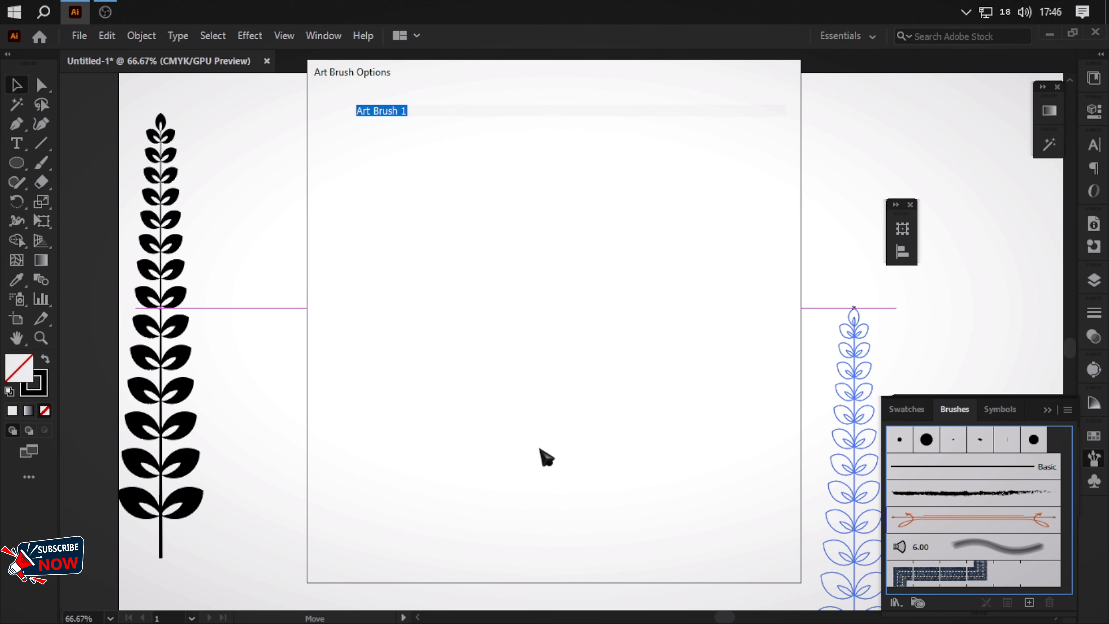
{"action": "left_click", "coordinate": [621, 324]}
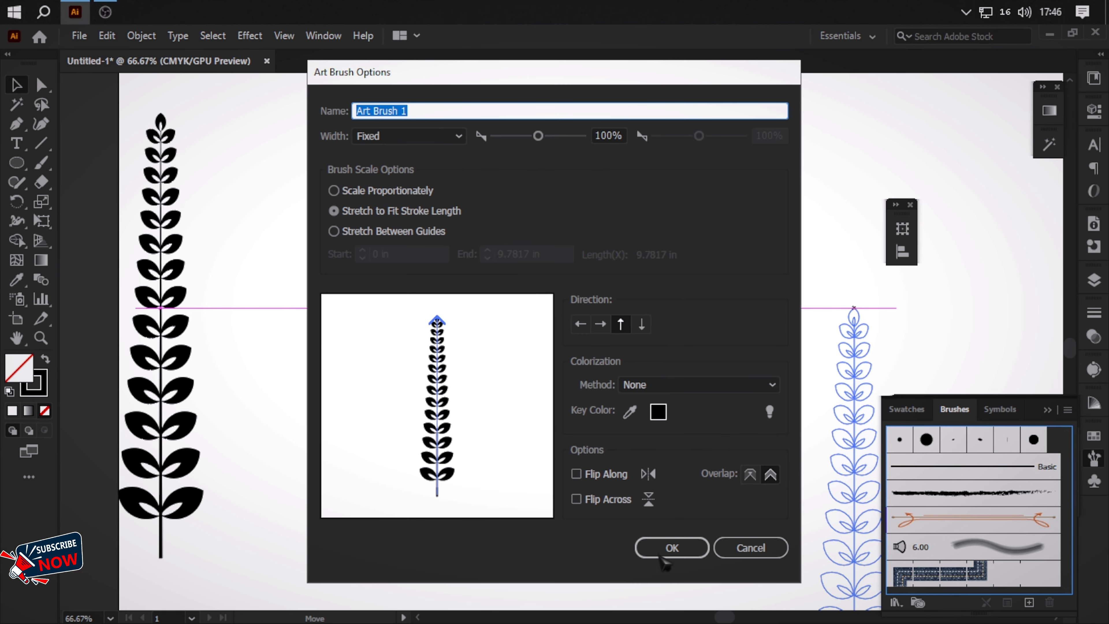
{"action": "left_click", "coordinate": [678, 551]}
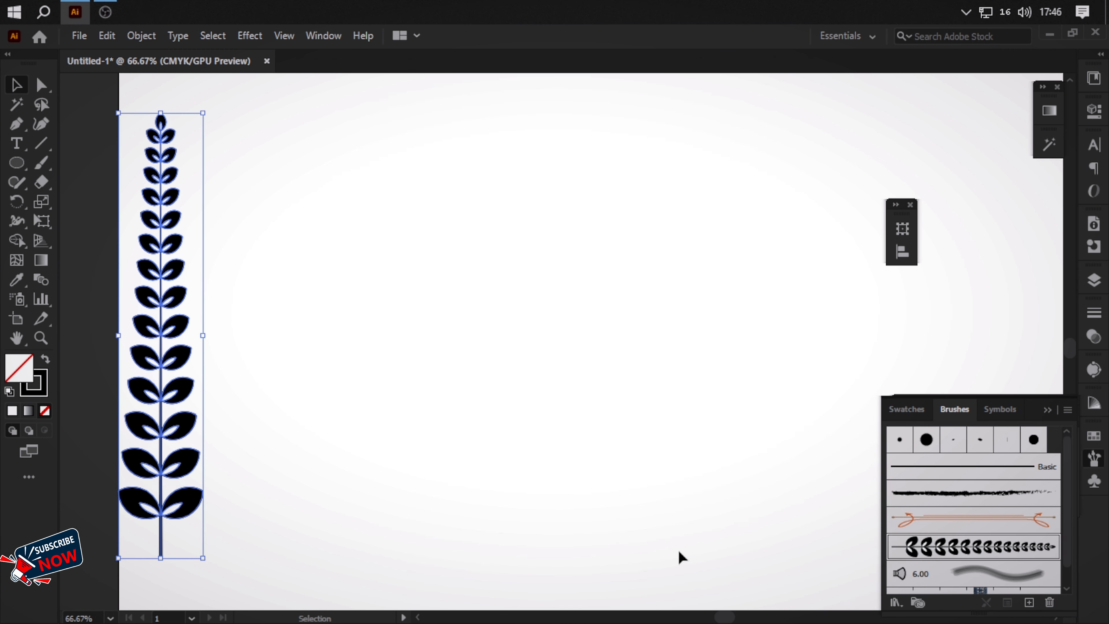
{"action": "left_click", "coordinate": [469, 387]}
Draw an unfilled circle in the middle of the artboard and delete its right half, leaving an open left semicircle.
{"action": "left_click", "coordinate": [17, 163]}
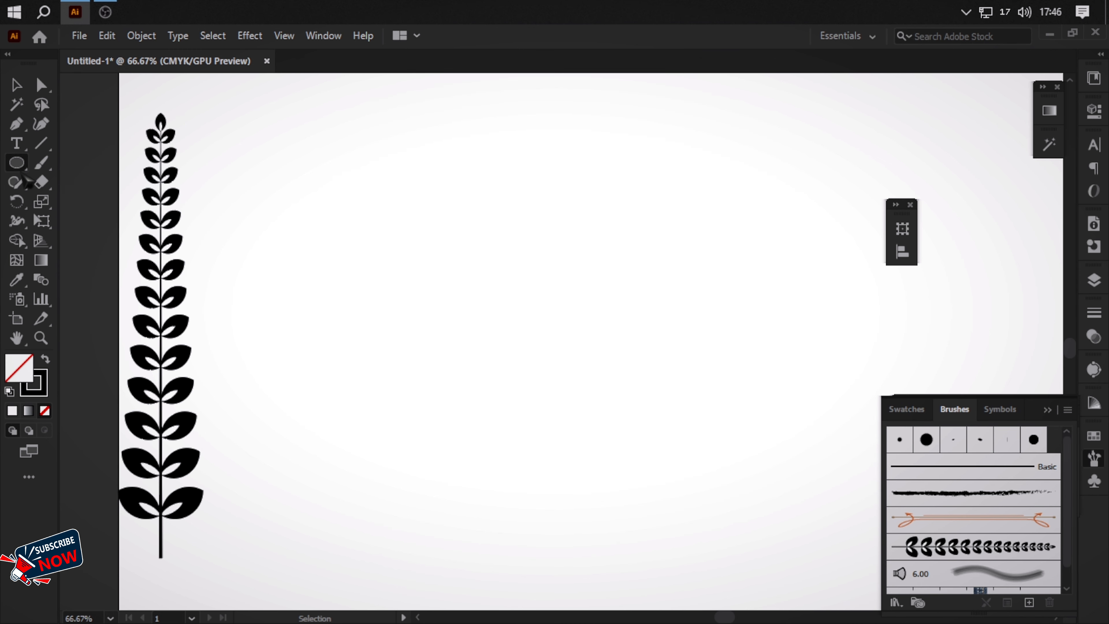
{"action": "left_click_drag", "start_coordinate": [501, 322], "coordinate": [748, 478]}
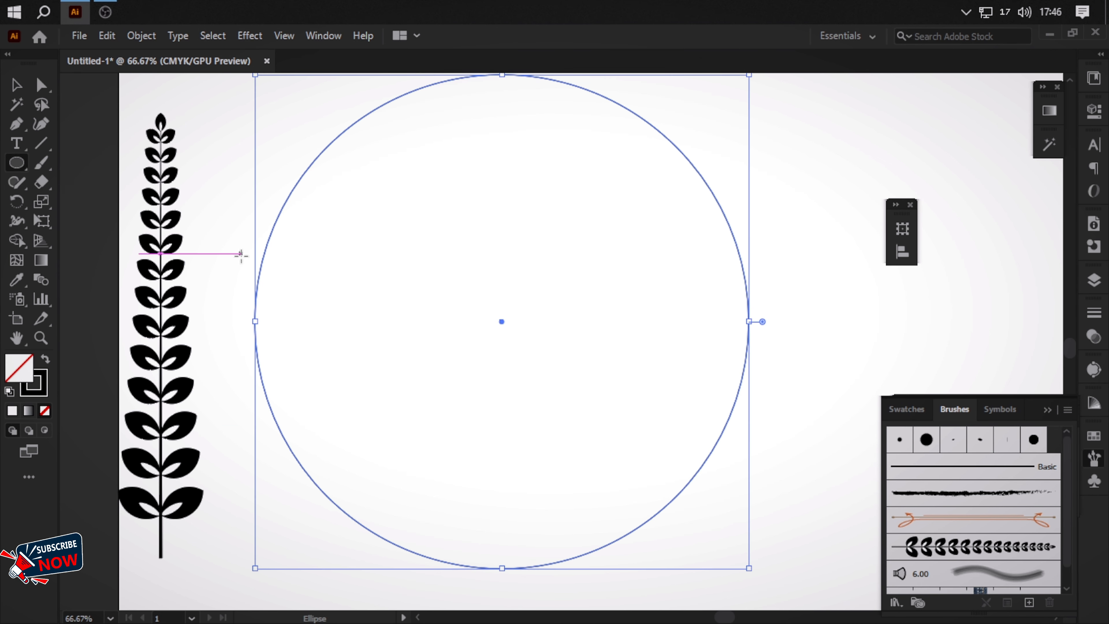
{"action": "key", "text": "ctrl+z"}
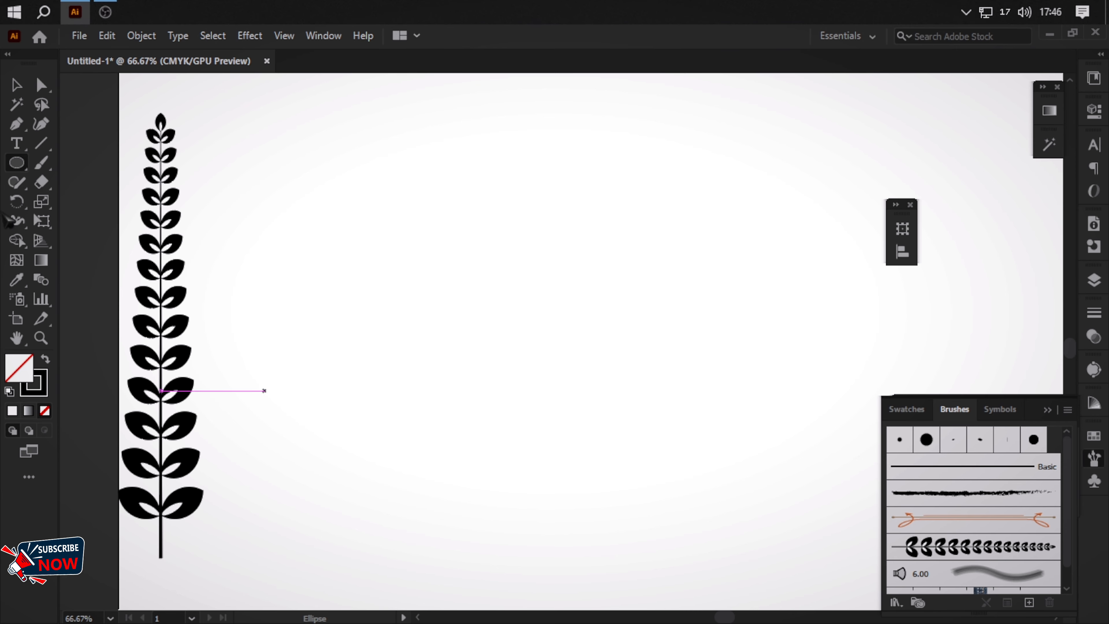
{"action": "left_click_drag", "start_coordinate": [556, 301], "coordinate": [714, 383]}
{"action": "key", "text": "a"}
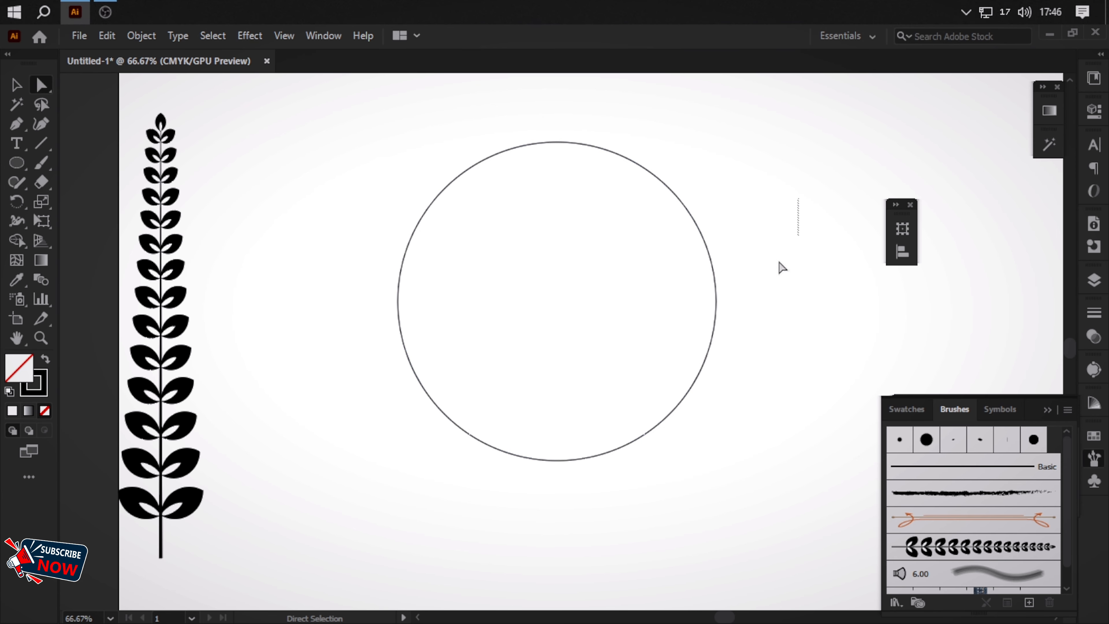
{"action": "left_click_drag", "start_coordinate": [781, 267], "coordinate": [552, 389]}
{"action": "key", "text": "Delete"}
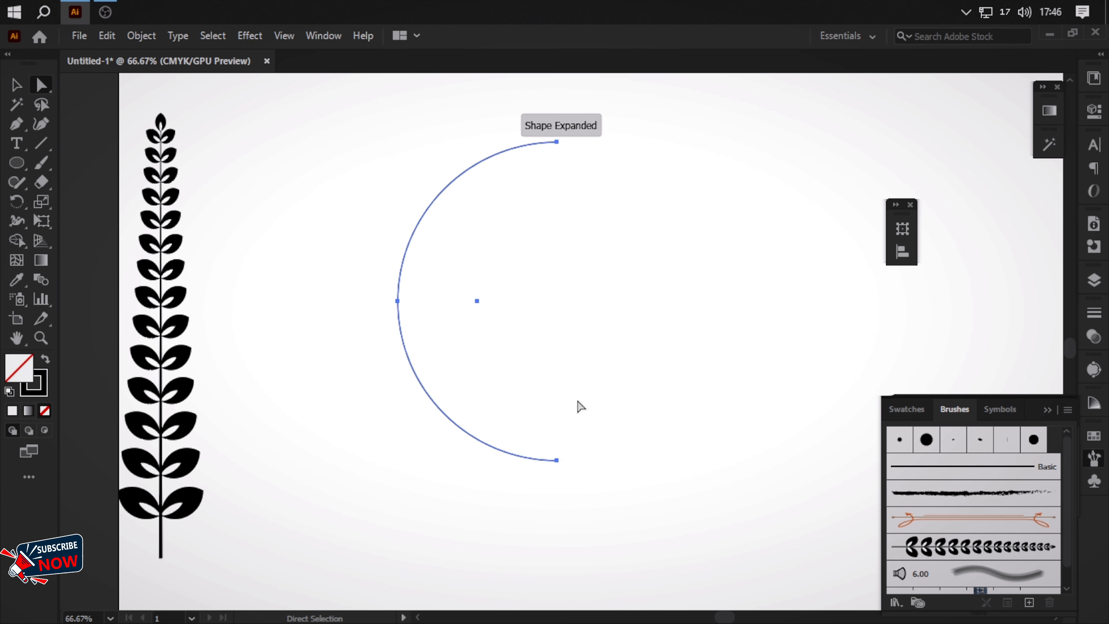
Apply the leaf branch art brush to the semicircular path and deselect it.
{"action": "left_click", "coordinate": [22, 89]}
{"action": "left_click", "coordinate": [974, 546]}
{"action": "left_click", "coordinate": [685, 450]}
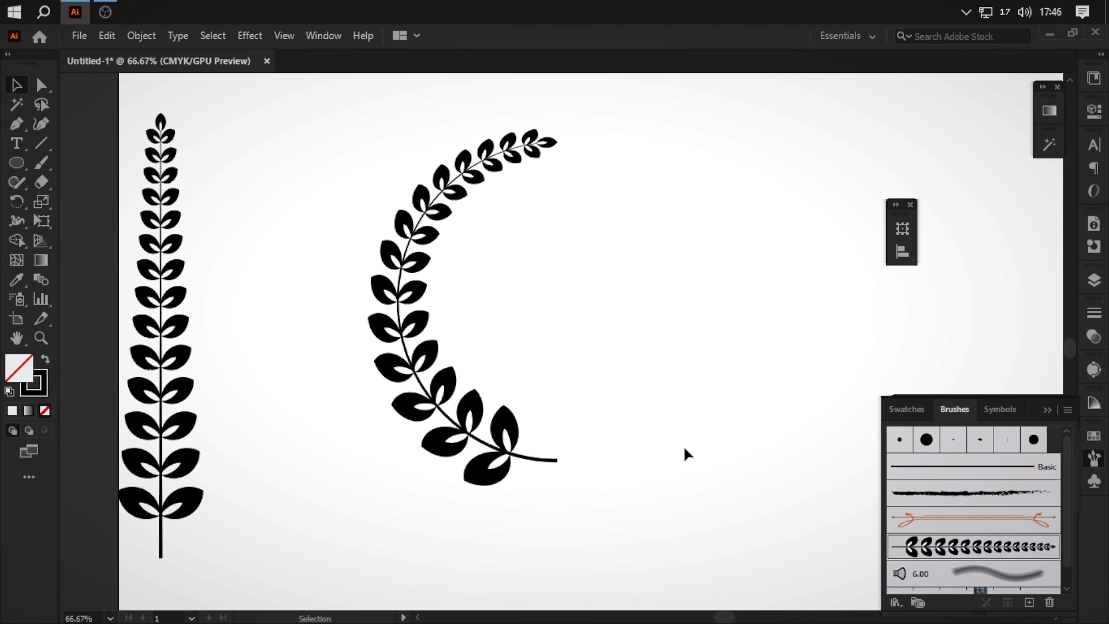
Reflect a copy of the curved branch across the vertical axis and move it right to complete the wreath.
{"action": "left_click_drag", "start_coordinate": [683, 445], "coordinate": [634, 413]}
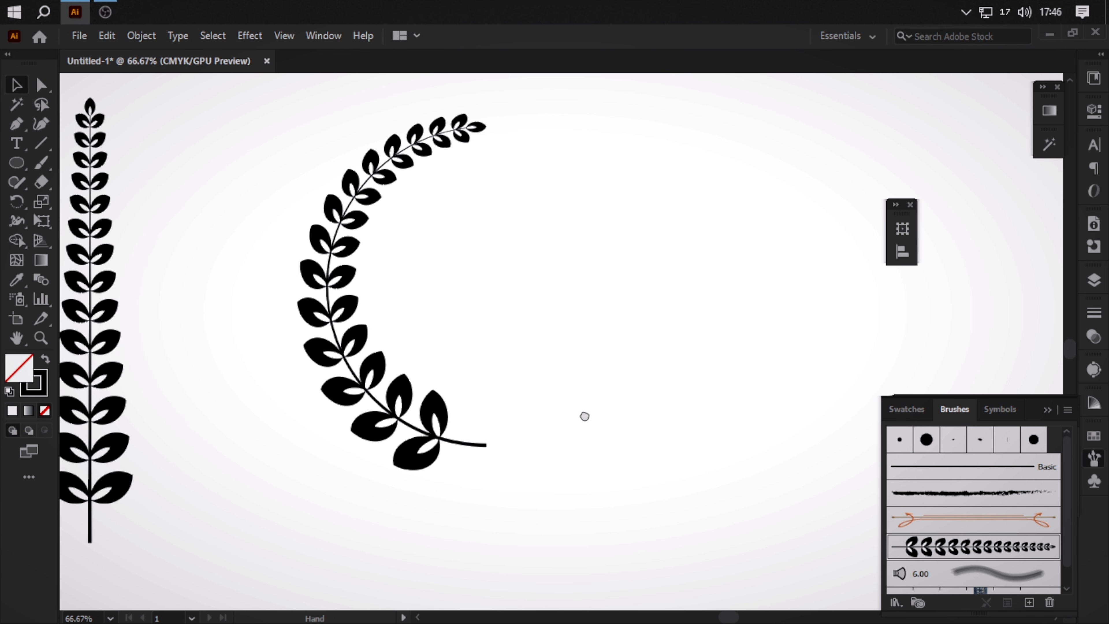
{"action": "left_click", "coordinate": [384, 430]}
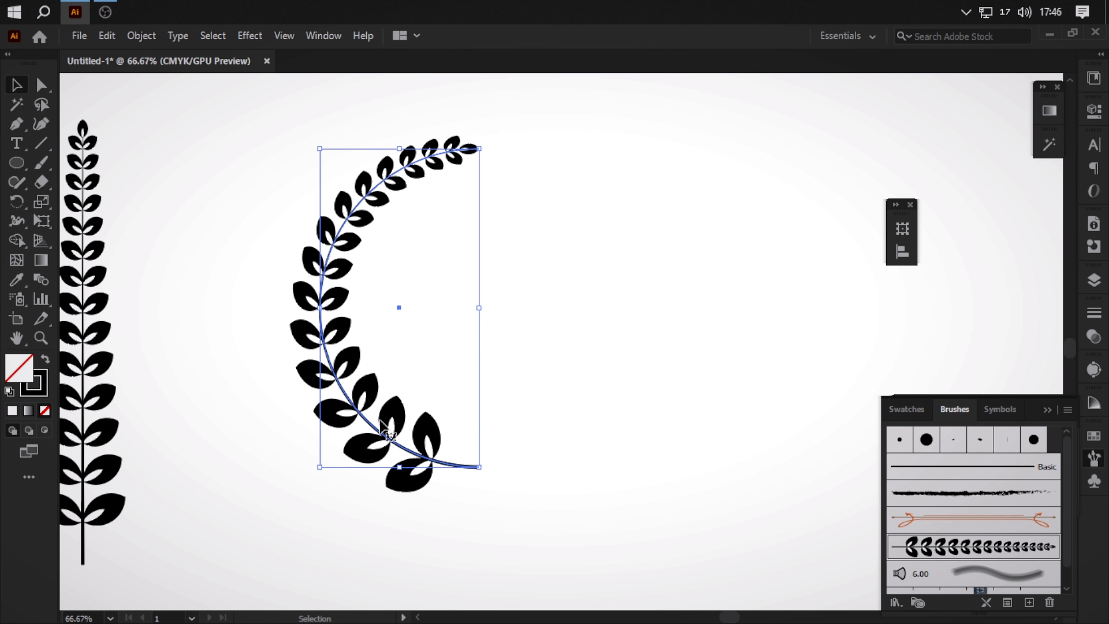
{"action": "right_click", "coordinate": [384, 426]}
{"action": "mouse_move", "coordinate": [487, 332]}
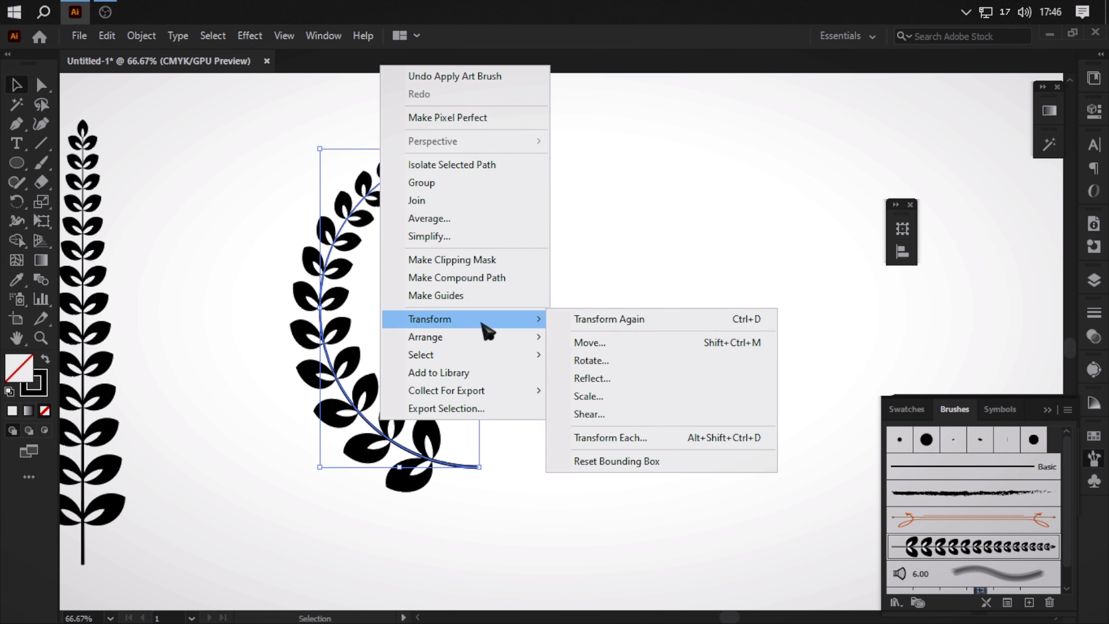
{"action": "left_click", "coordinate": [702, 378]}
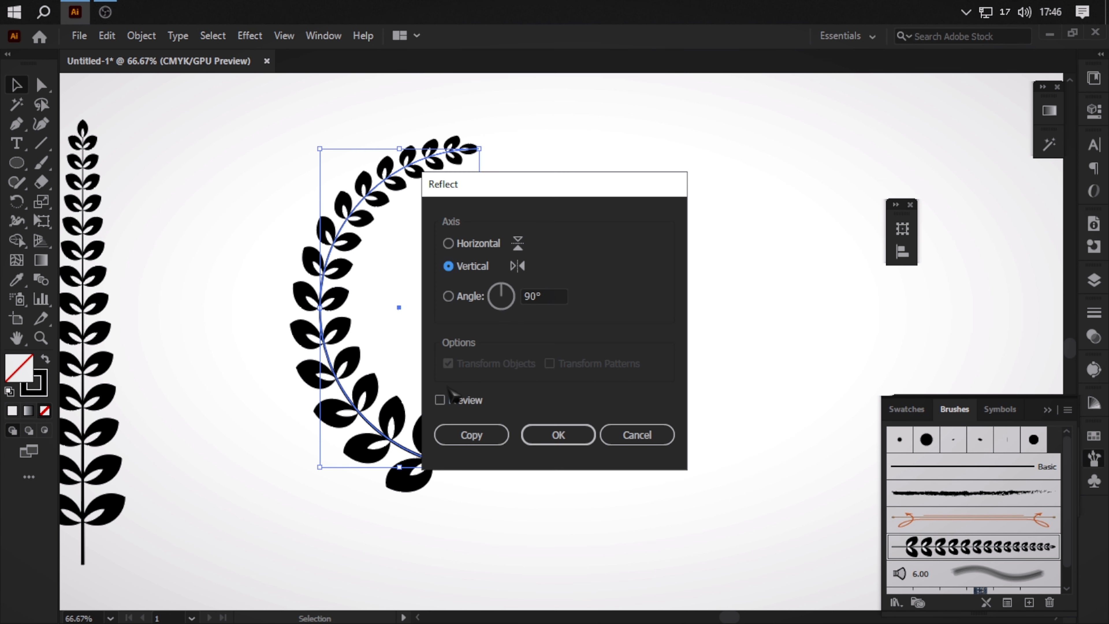
{"action": "left_click", "coordinate": [491, 435]}
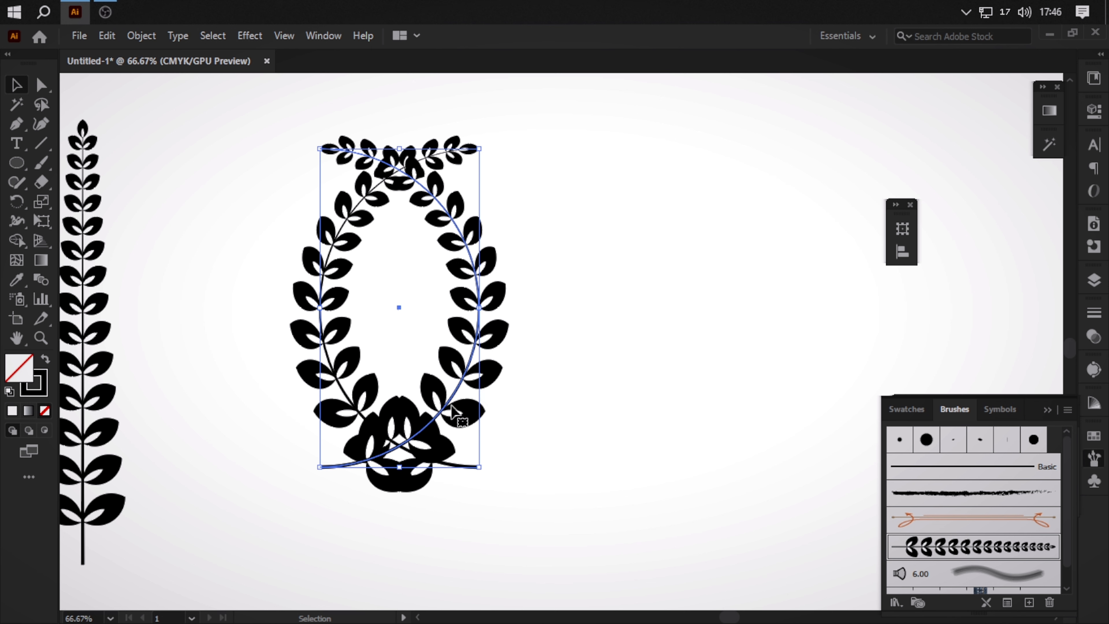
{"action": "left_click_drag", "start_coordinate": [452, 411], "coordinate": [625, 413]}
{"action": "left_click", "coordinate": [620, 522]}
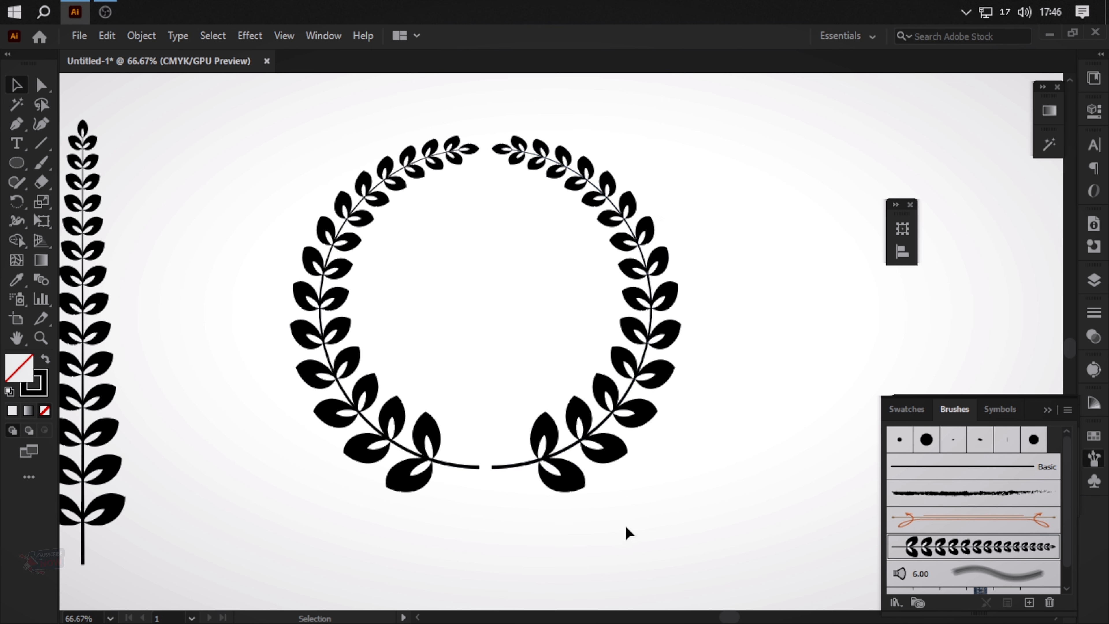
Draw a small upright five-pointed star just below the gap between the wreath's lower stem ends.
{"action": "key", "text": "ctrl+equal"}
{"action": "key", "text": "ctrl+equal"}
{"action": "key", "text": "ctrl+equal"}
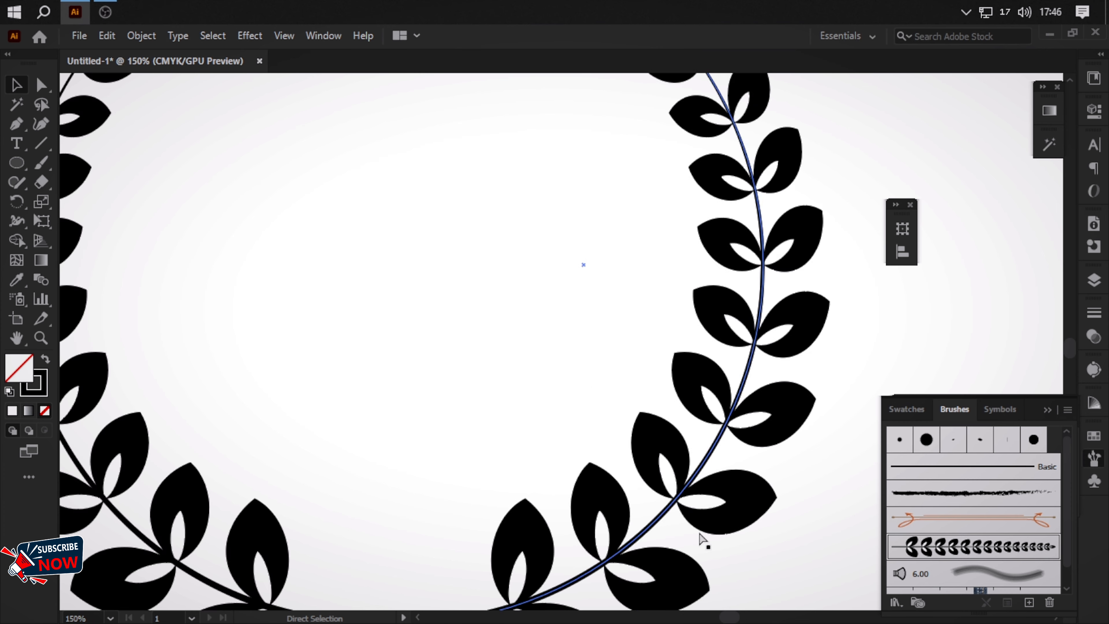
{"action": "left_click_drag", "start_coordinate": [699, 531], "coordinate": [998, 209]}
{"action": "left_click", "coordinate": [11, 165]}
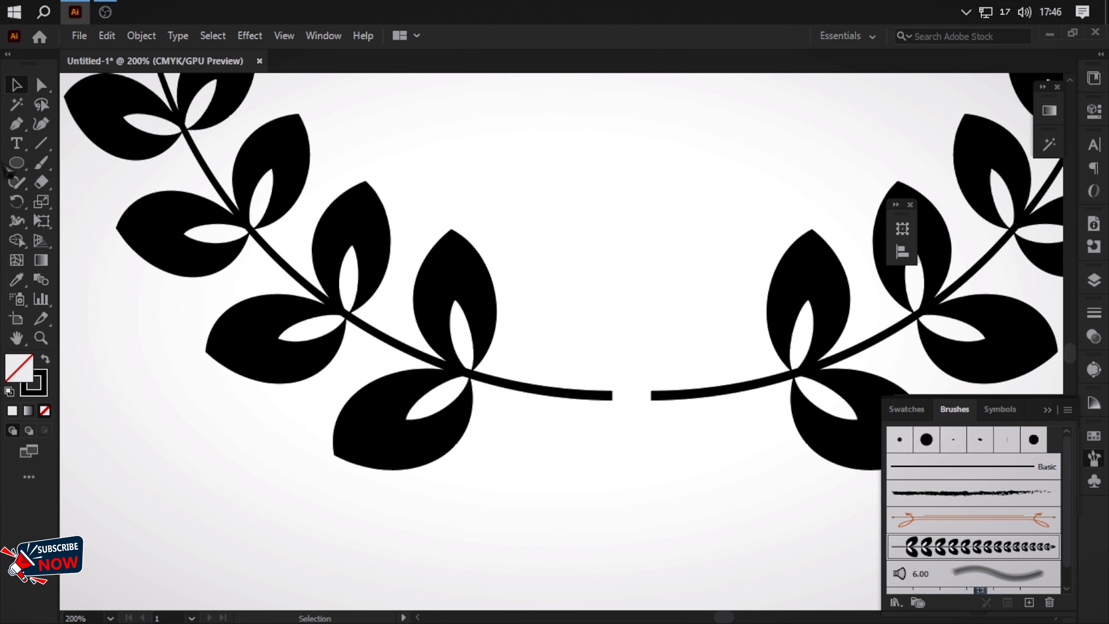
{"action": "left_click", "coordinate": [85, 240]}
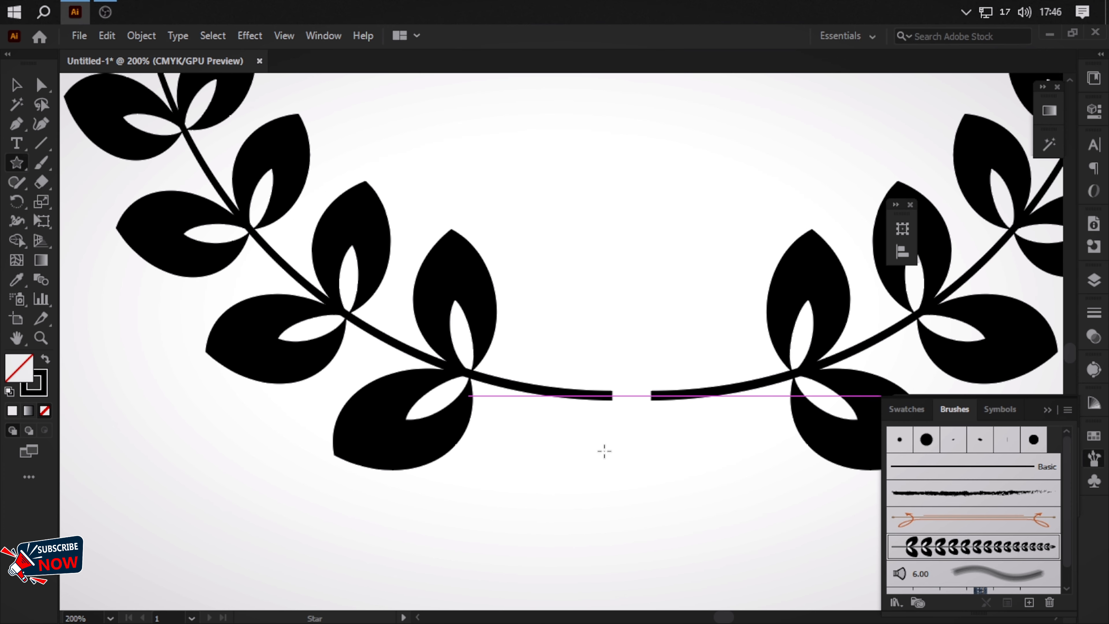
{"action": "left_click_drag", "start_coordinate": [609, 447], "coordinate": [628, 465]}
{"action": "key", "text": "Down"}
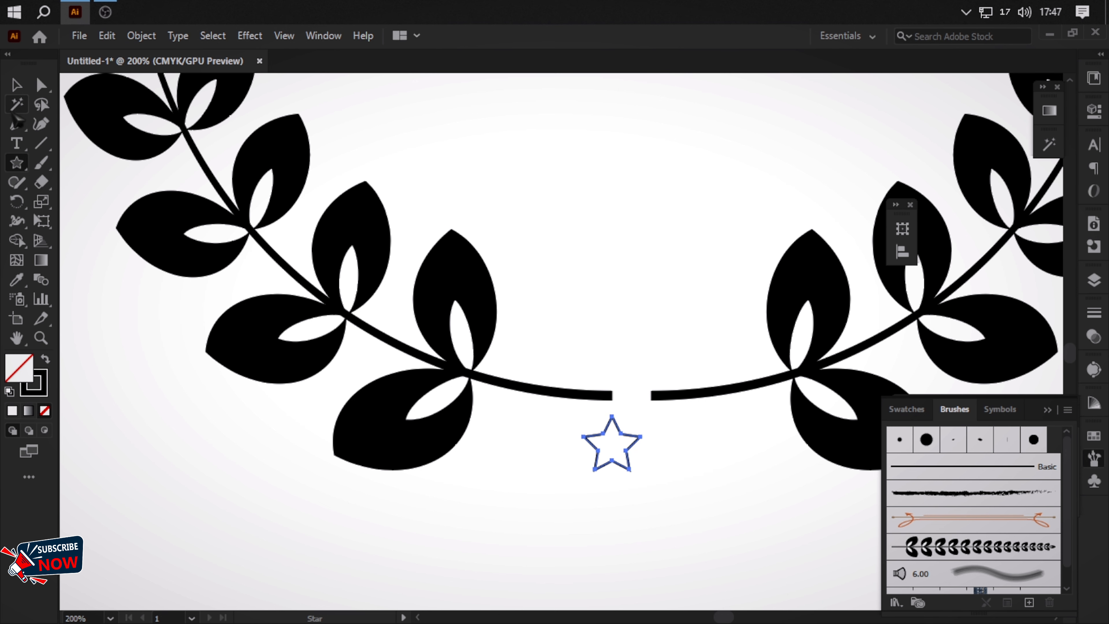
Give the star a black fill with no stroke and move it up into the gap between the stem ends.
{"action": "left_click", "coordinate": [45, 358]}
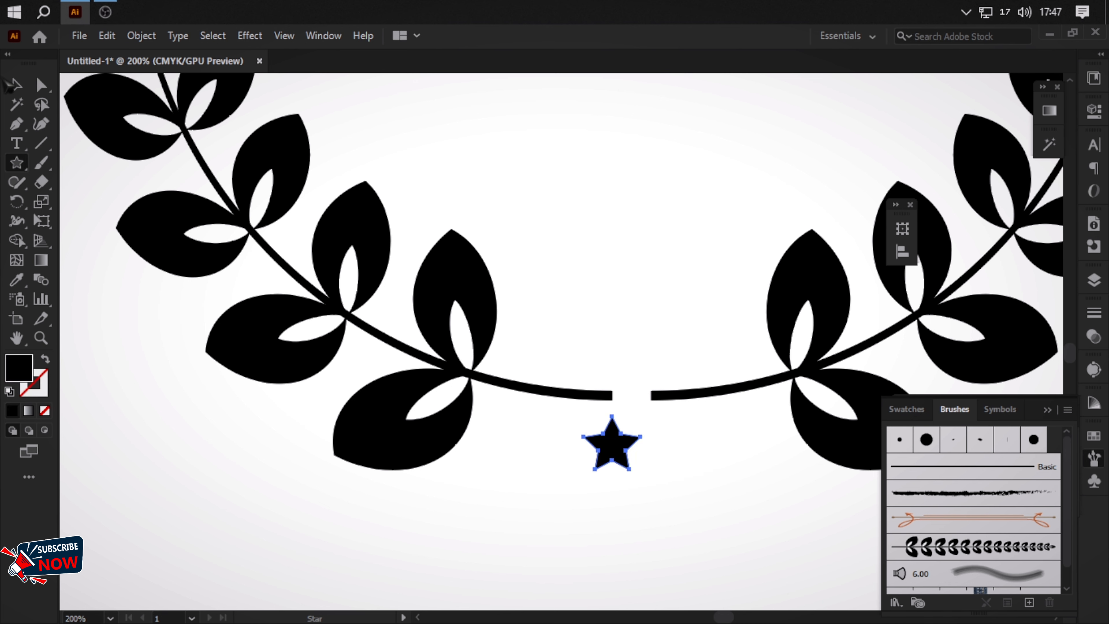
{"action": "left_click", "coordinate": [13, 84]}
{"action": "left_click_drag", "start_coordinate": [602, 448], "coordinate": [619, 402]}
Scale the star down about its centre to fit between the stem ends, and nudge it slightly up and to the right.
{"action": "key", "text": "ctrl+plus"}
{"action": "key", "text": "ctrl+plus"}
{"action": "key", "text": "ctrl+plus"}
{"action": "key", "text": "ctrl+plus"}
{"action": "key", "text": "ctrl+plus"}
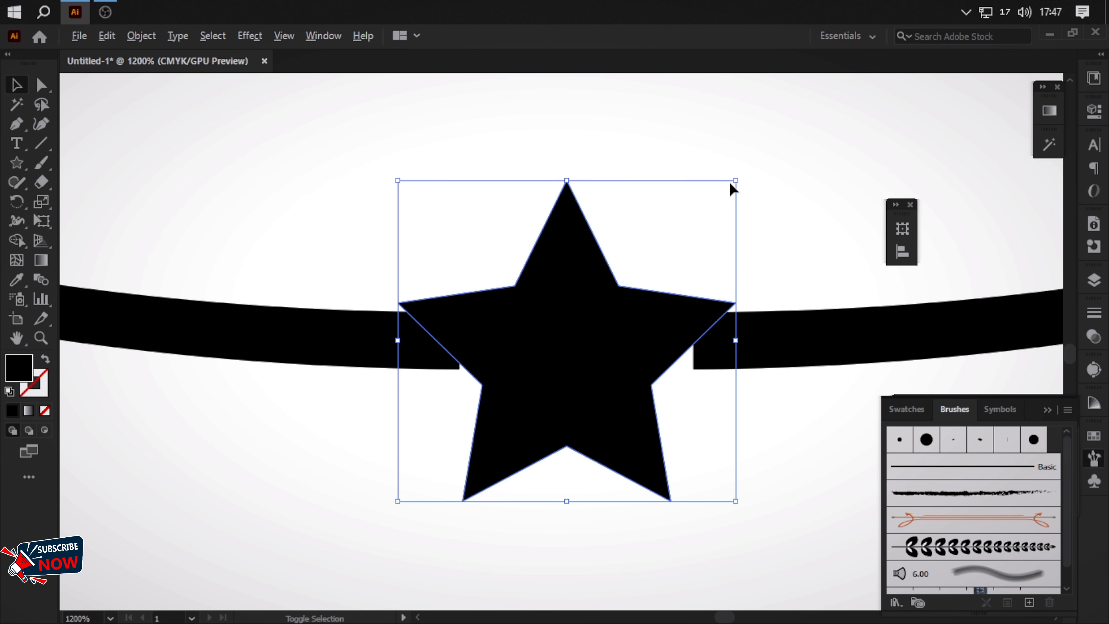
{"action": "left_click_drag", "start_coordinate": [736, 180], "coordinate": [651, 260]}
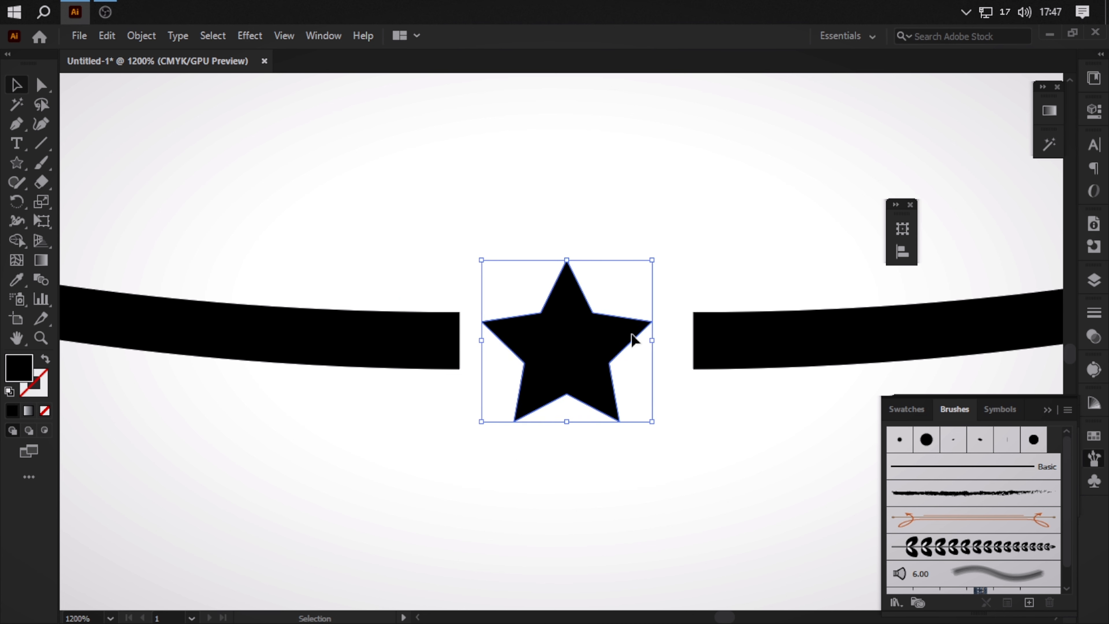
{"action": "key", "text": "Up"}
{"action": "key", "text": "Up"}
{"action": "key", "text": "Right"}
{"action": "key", "text": "Right"}
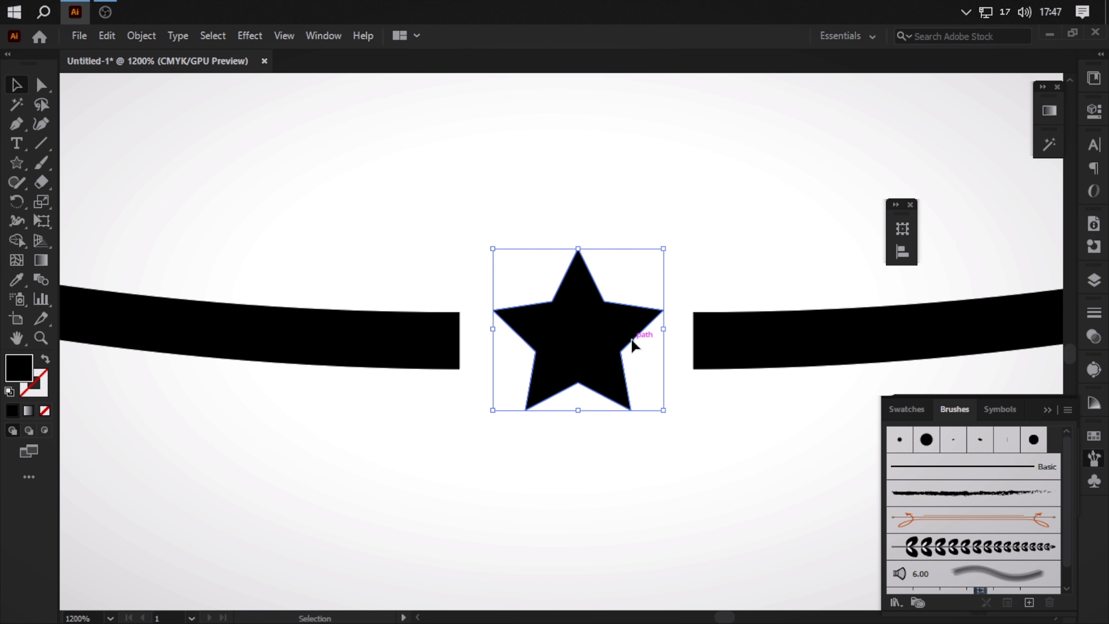
Select the two curved branches on either side of the star.
{"action": "left_click", "coordinate": [735, 431]}
{"action": "left_click", "coordinate": [767, 354]}
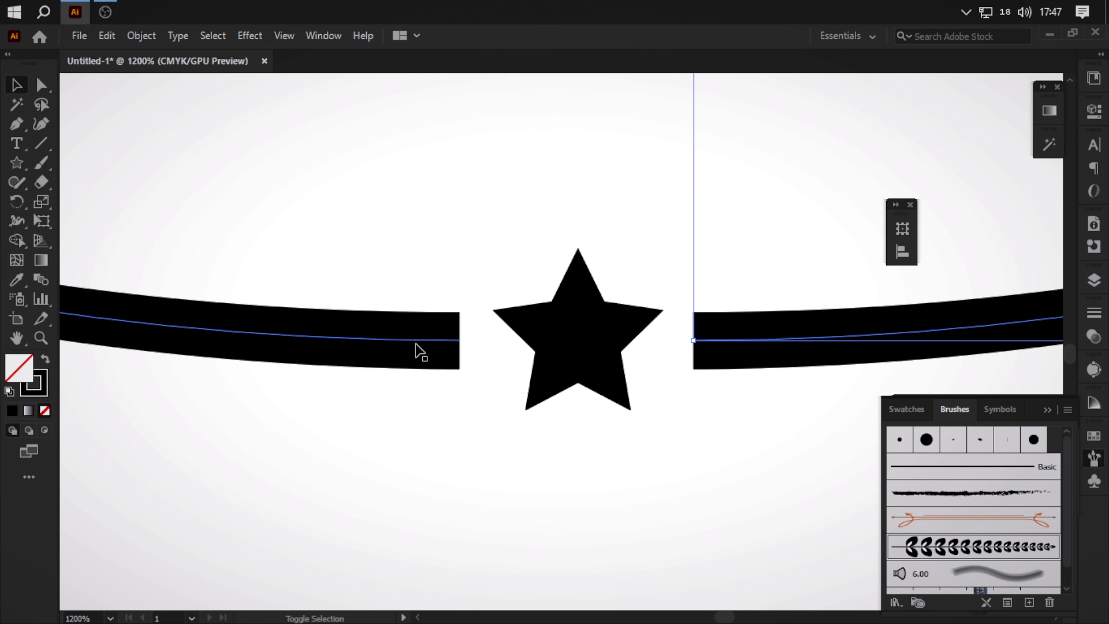